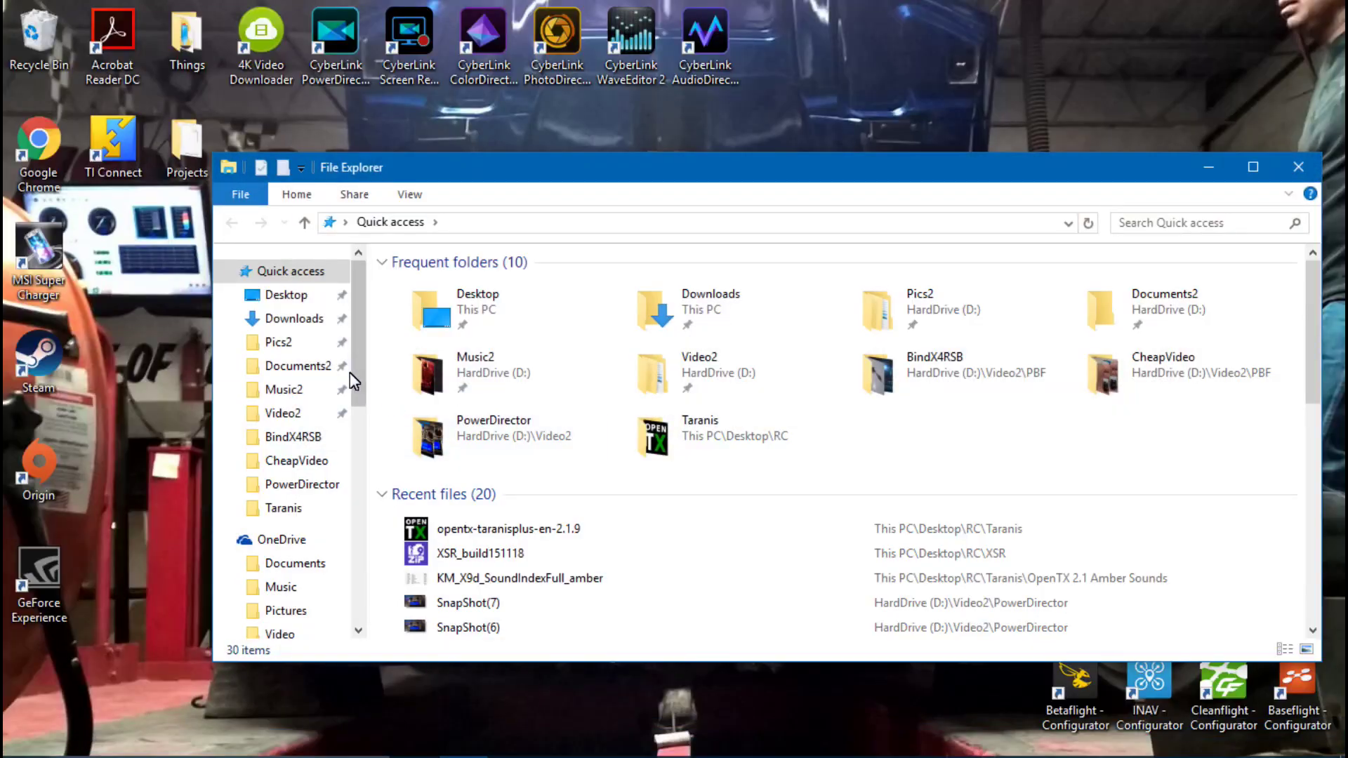
Permanently delete the EEPROM and FIRMWARE files from the TARANIS (G:) drive
{"action": "left_click_drag", "start_coordinate": [353, 369], "coordinate": [377, 575]}
{"action": "left_click", "coordinate": [288, 327]}
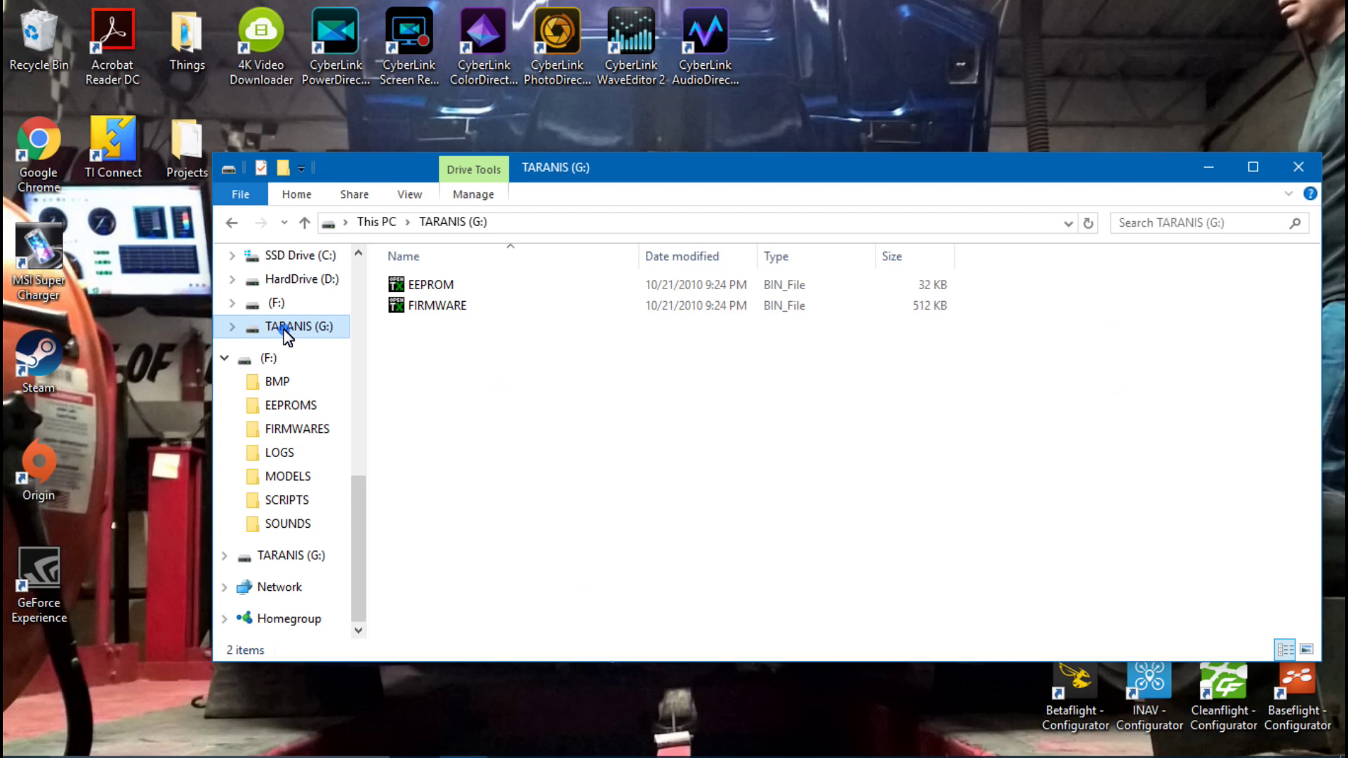
{"action": "left_click", "coordinate": [444, 286]}
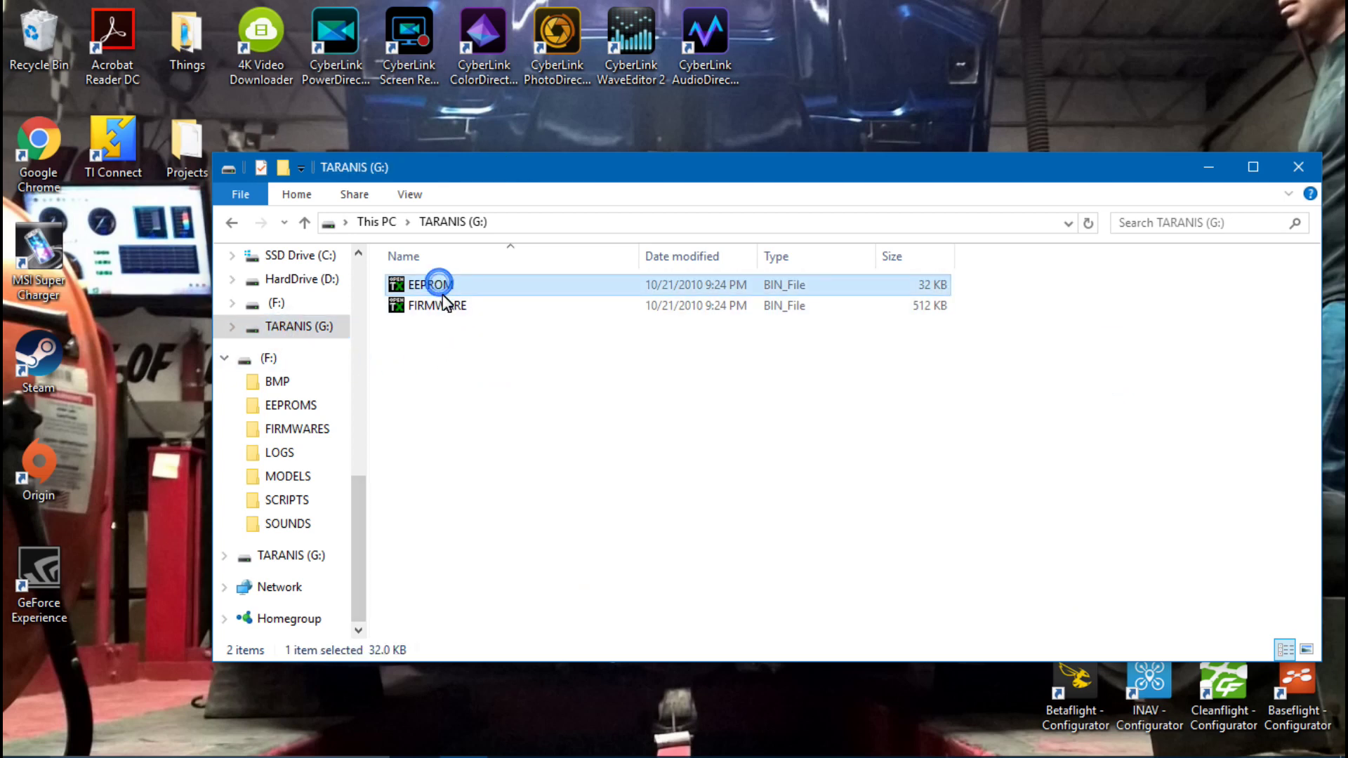
{"action": "left_click", "coordinate": [445, 309], "text": "shift"}
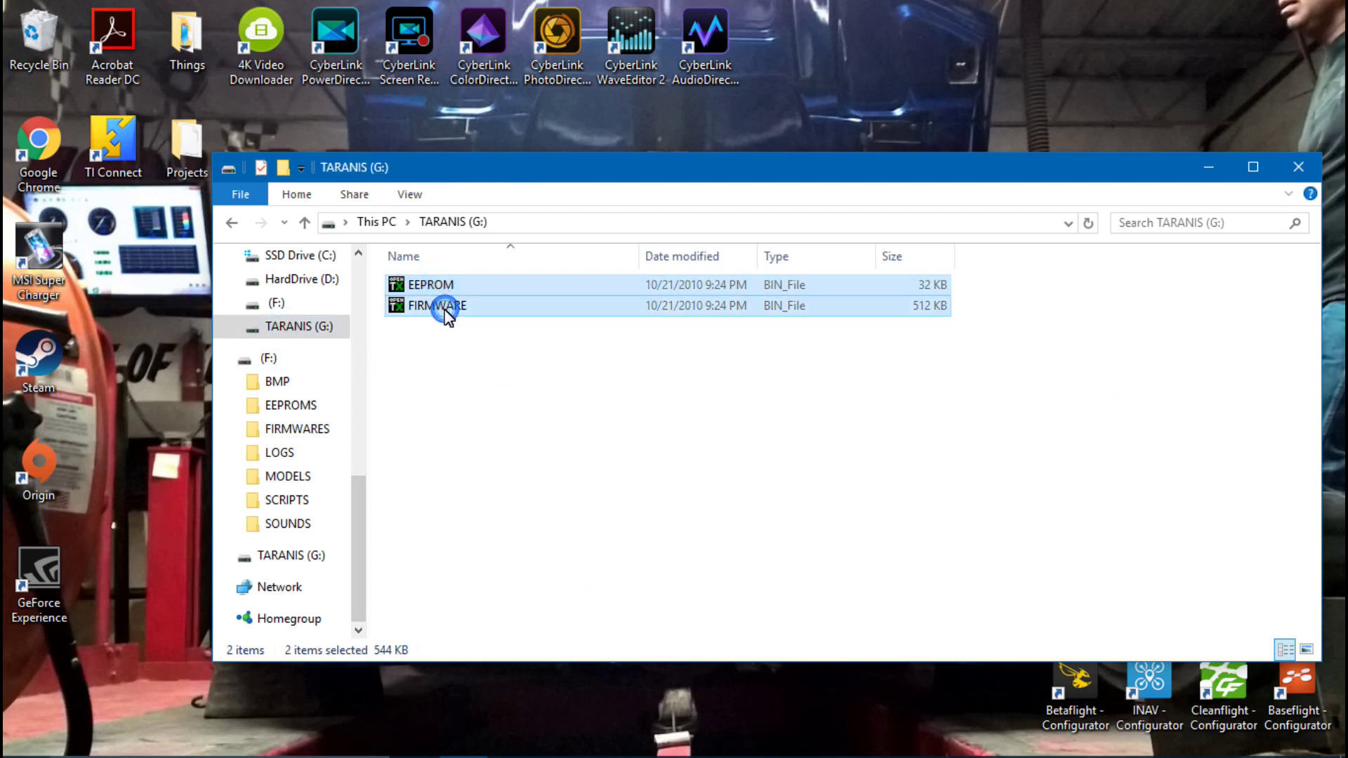
{"action": "right_click", "coordinate": [445, 310]}
{"action": "left_click", "coordinate": [494, 503]}
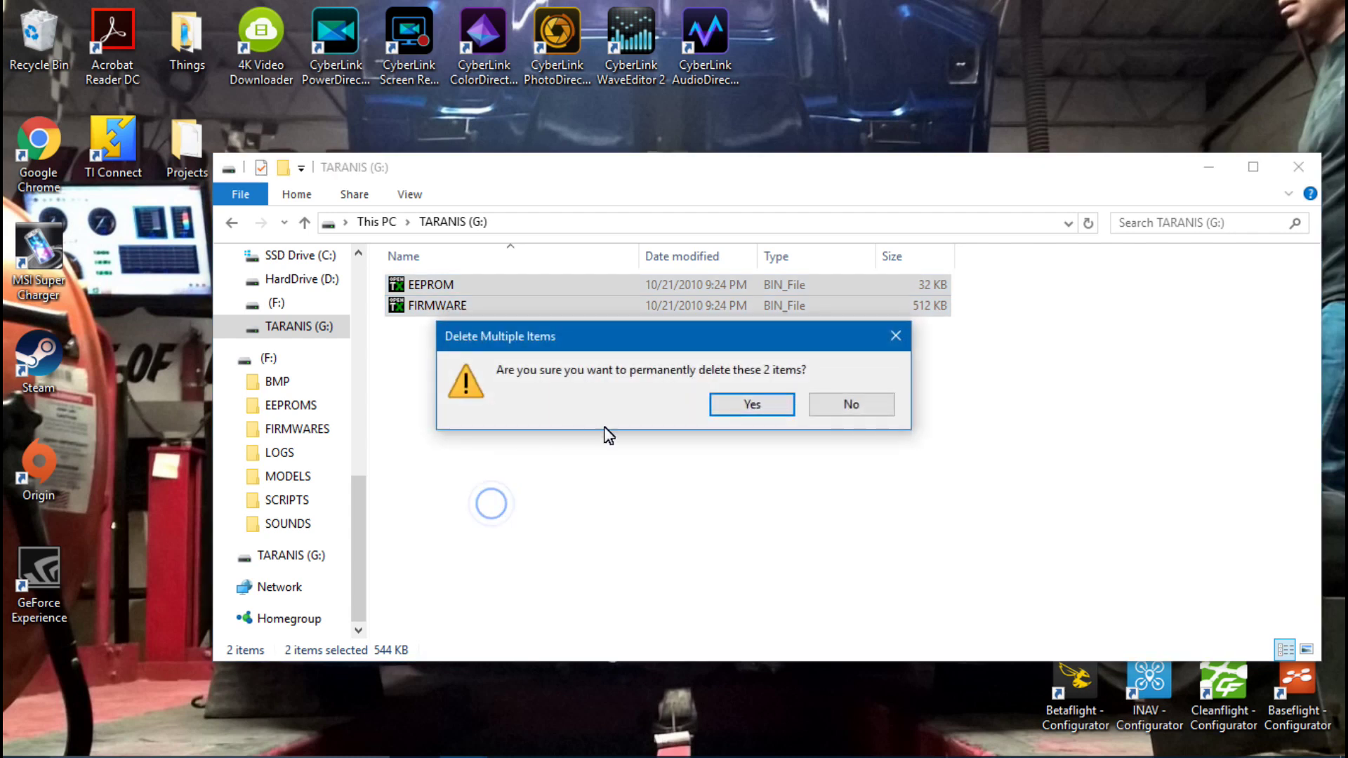
{"action": "left_click", "coordinate": [720, 411]}
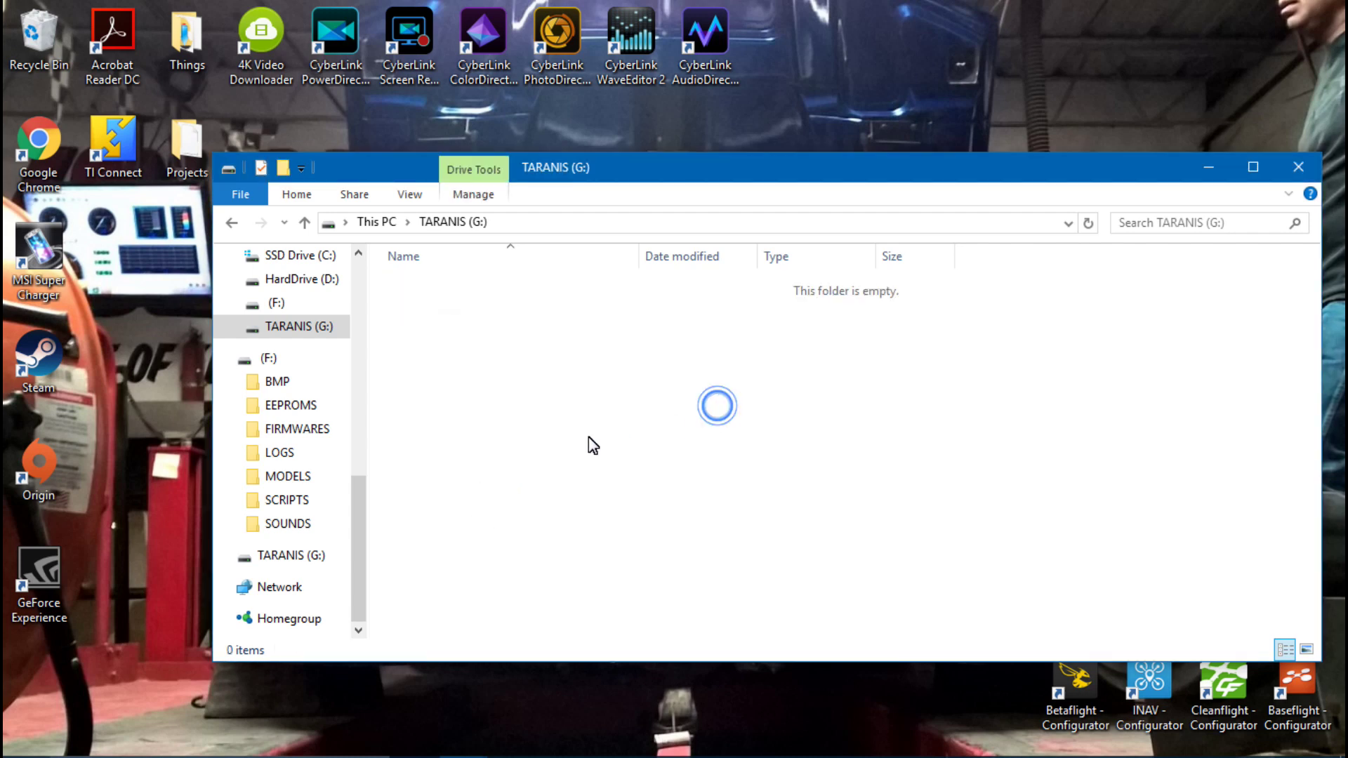
Inspect the BMP, EEPROMS and FIRMWARES folders on the (F:) drive
{"action": "left_click", "coordinate": [277, 385]}
{"action": "left_click", "coordinate": [288, 409]}
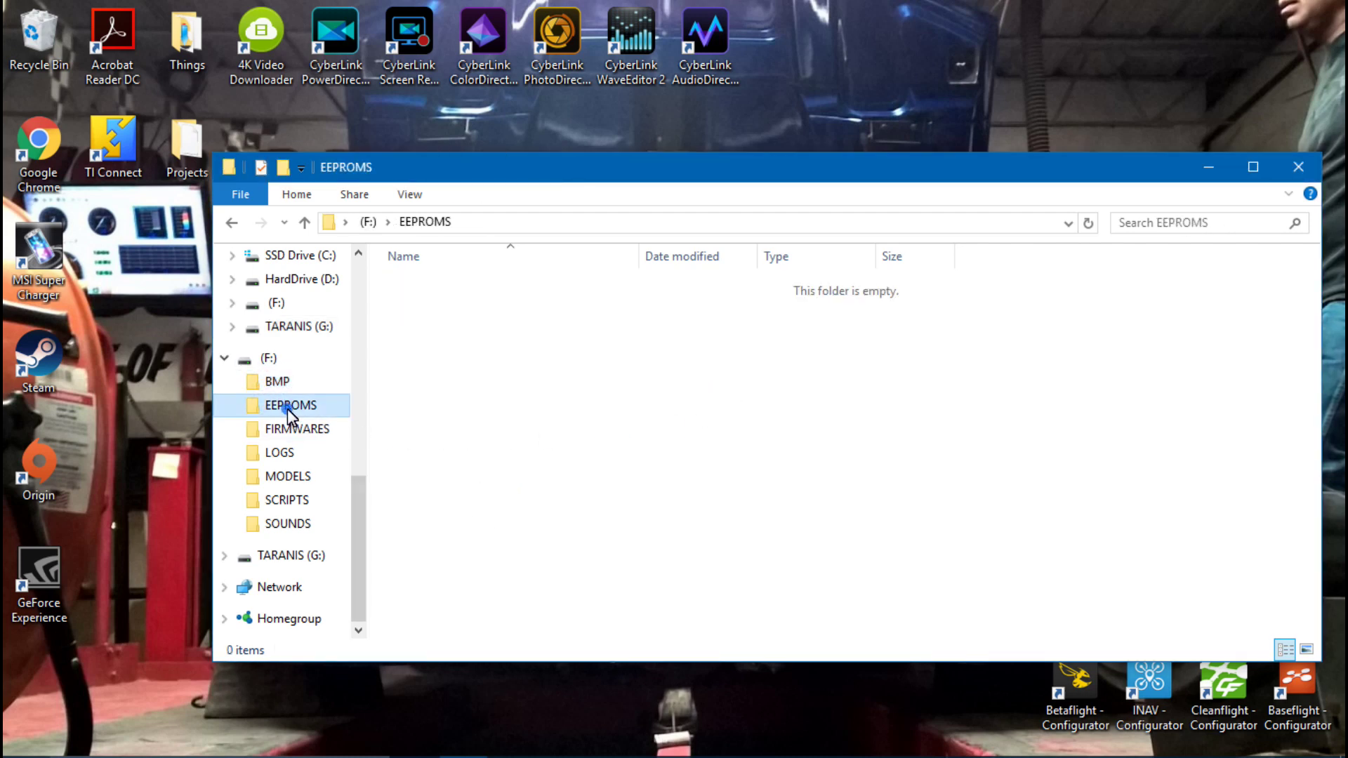
{"action": "left_click", "coordinate": [282, 429]}
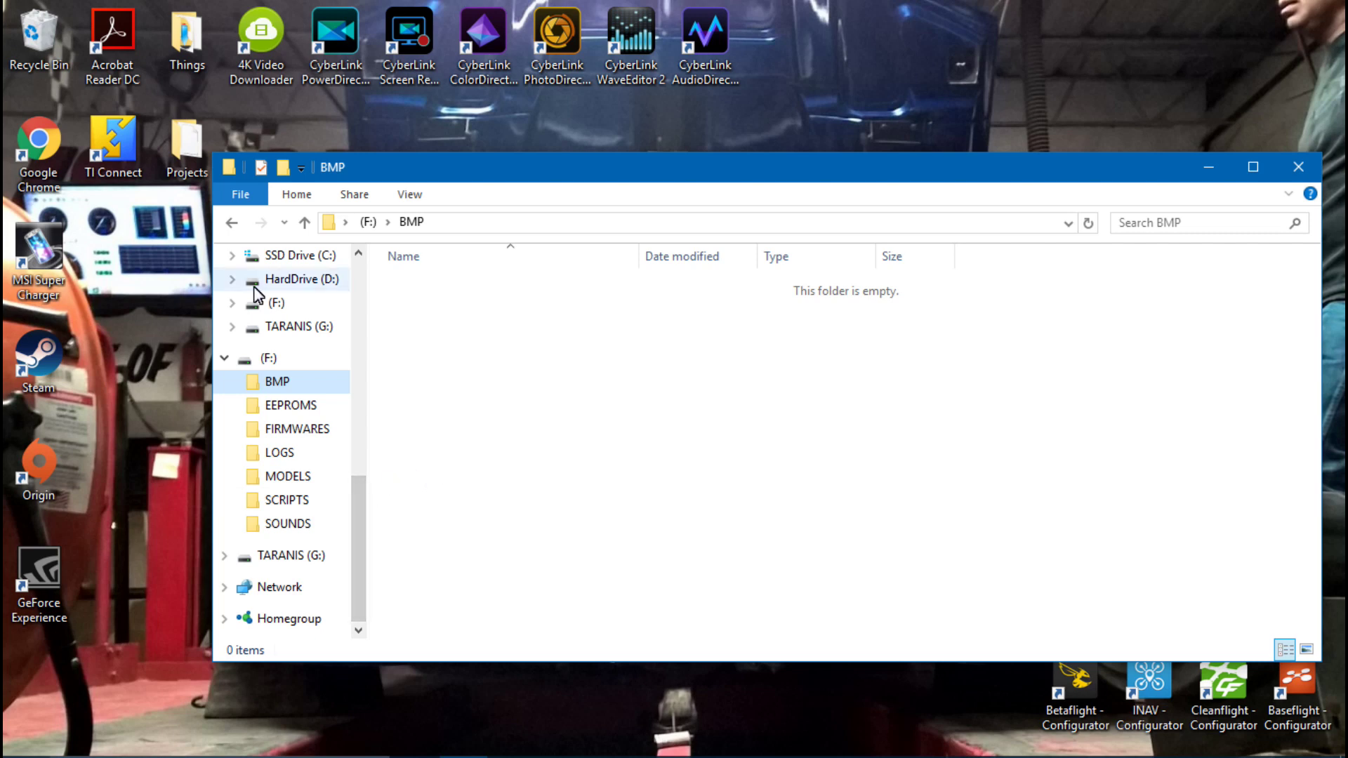
Revisit the emptied TARANIS (G:) drive, then close File Explorer to show the desktop
{"action": "left_click", "coordinate": [289, 328]}
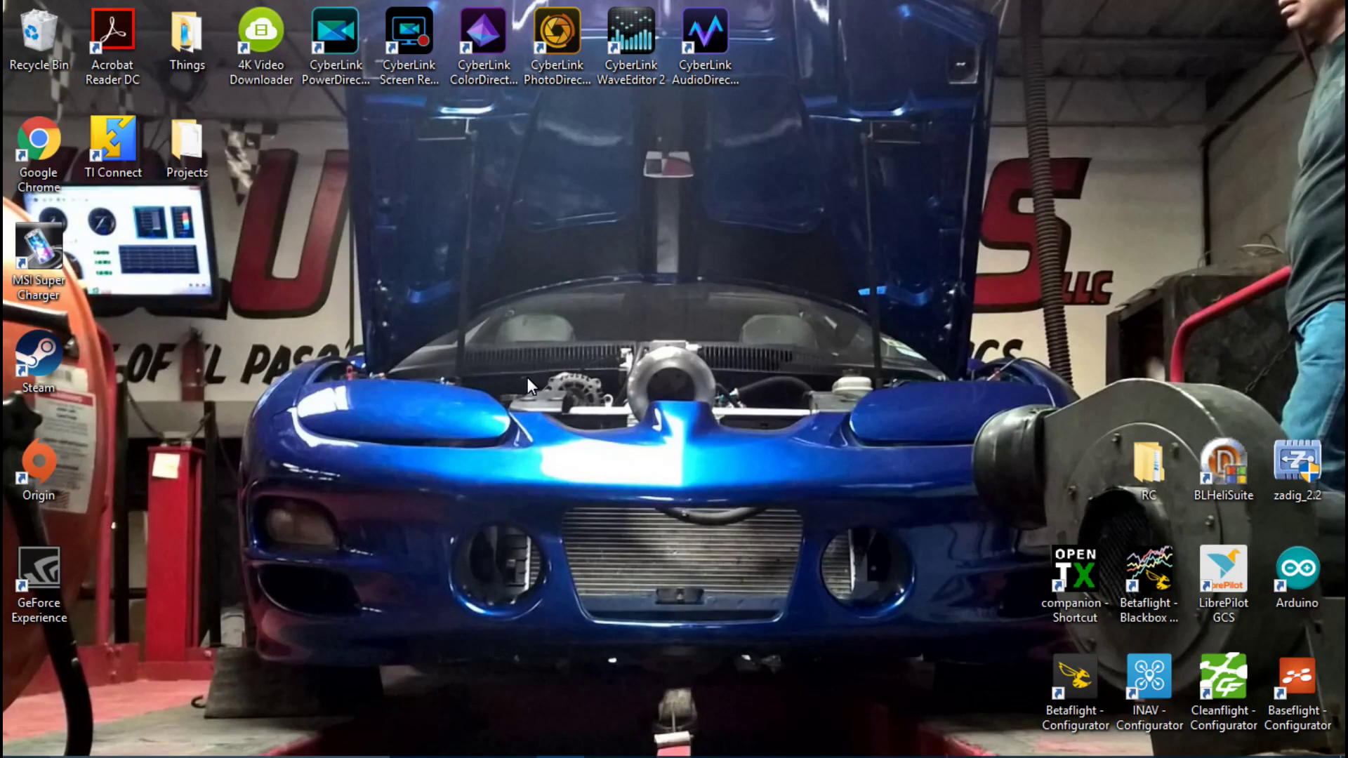
{"action": "mouse_move", "coordinate": [540, 757]}
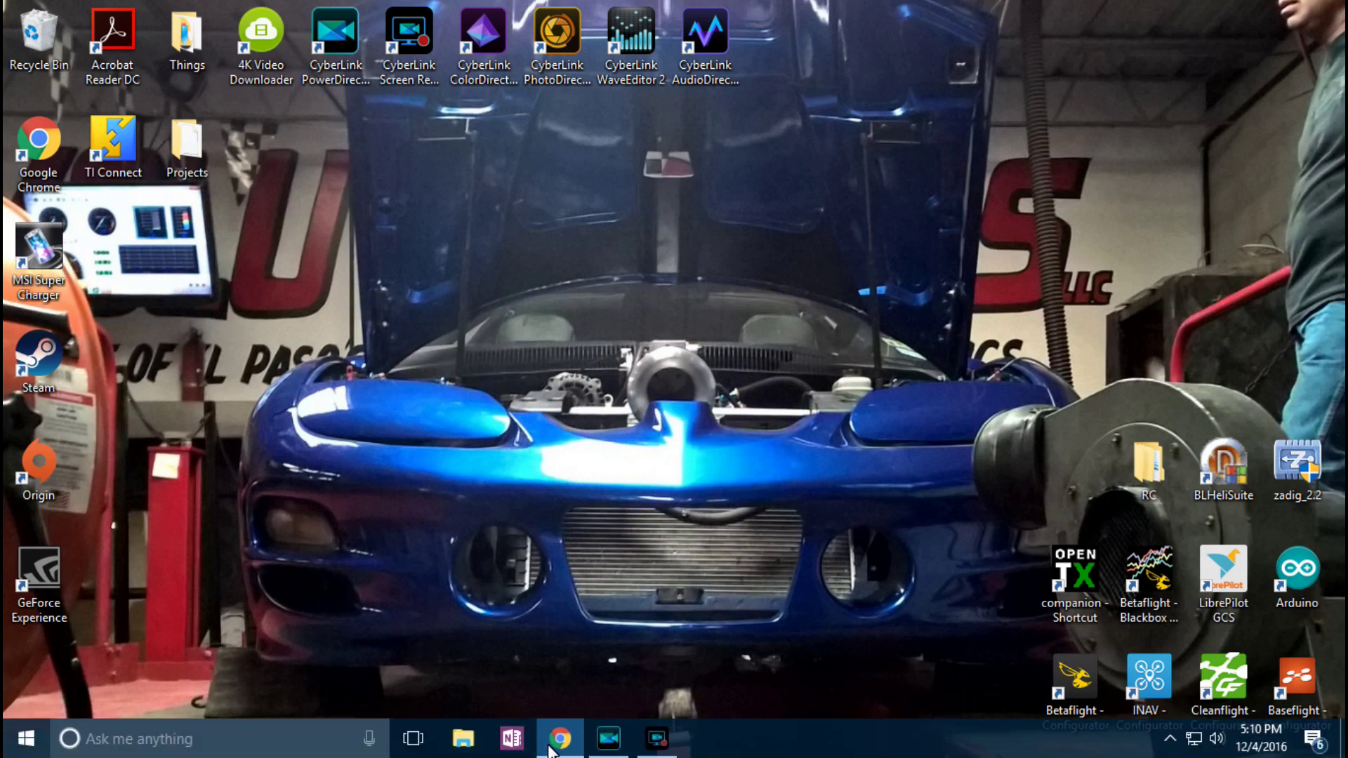
Launch Companion from the RC folder and write the 2.1.9 Taranis Plus firmware to the radio
{"action": "double_click", "coordinate": [1148, 467]}
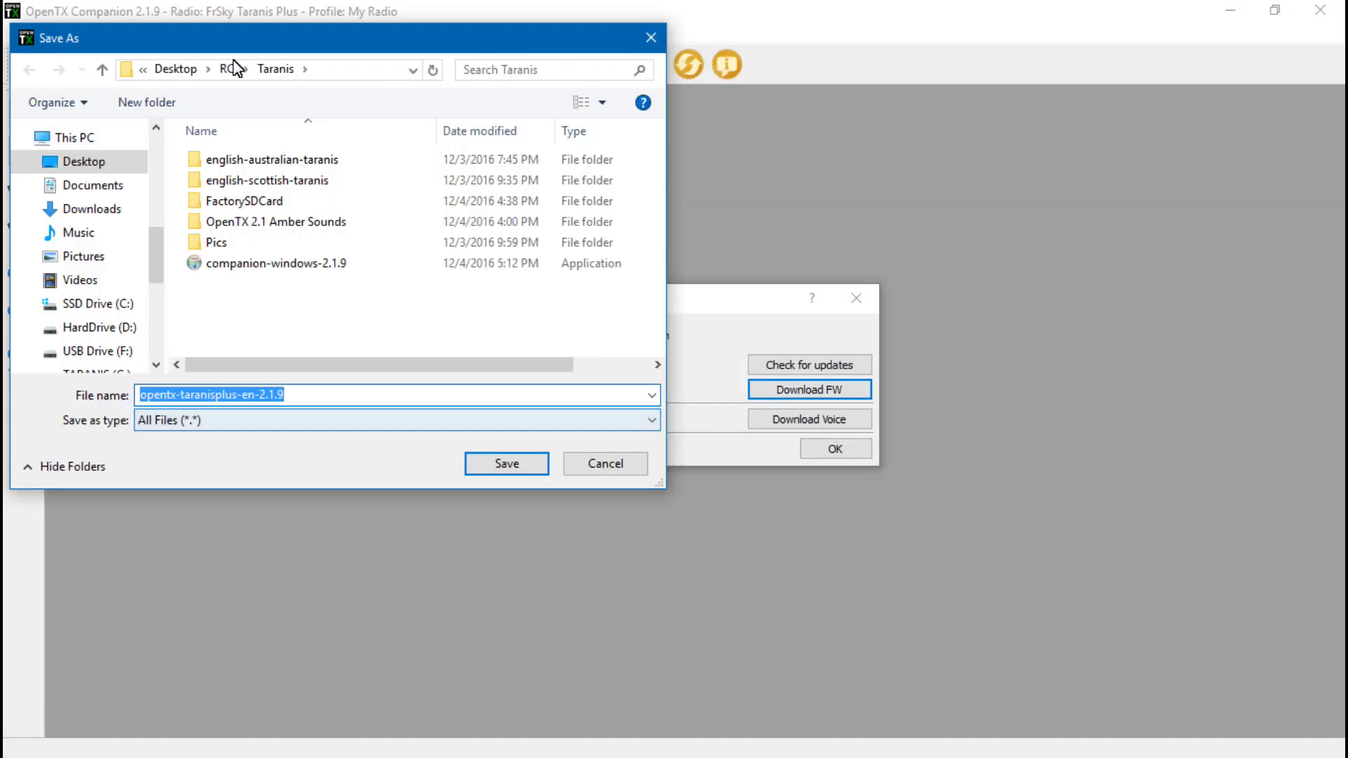
{"action": "key", "text": "Return"}
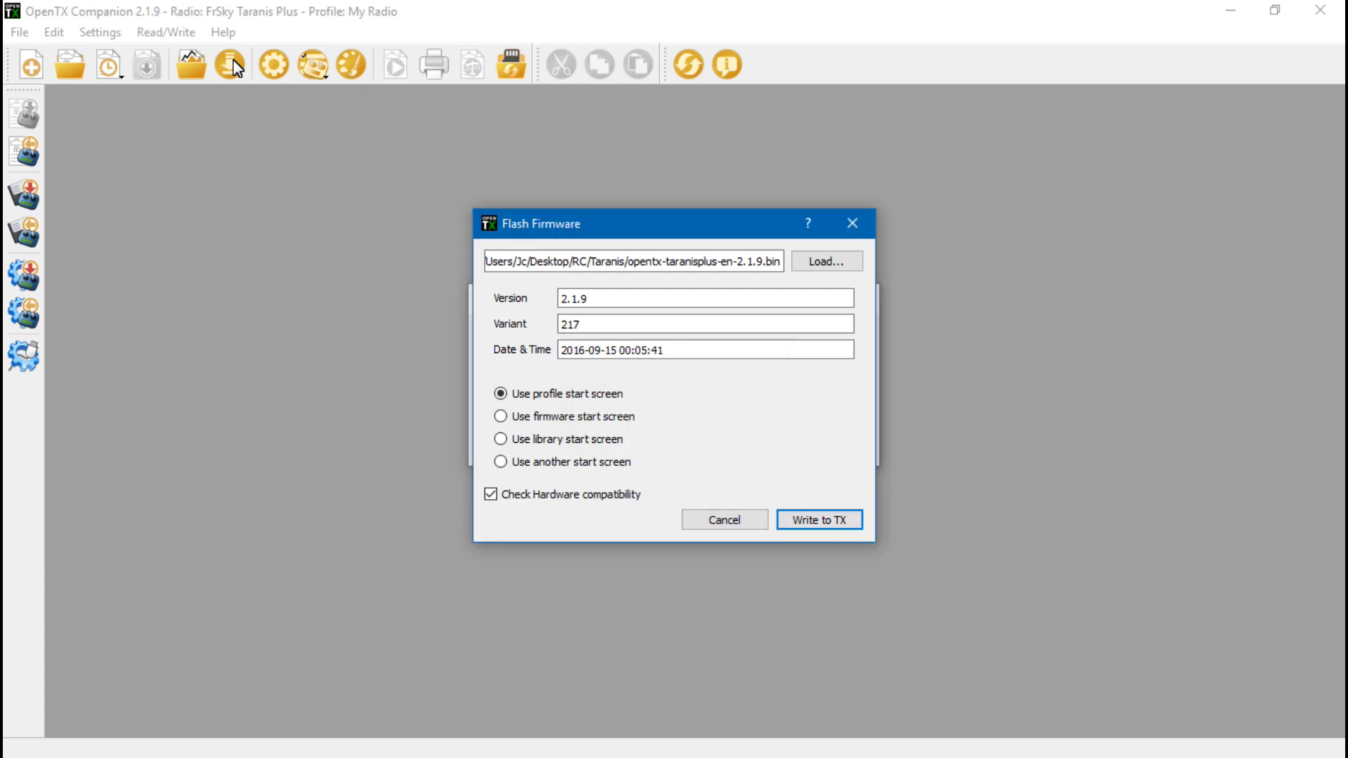
{"action": "key", "text": "Return"}
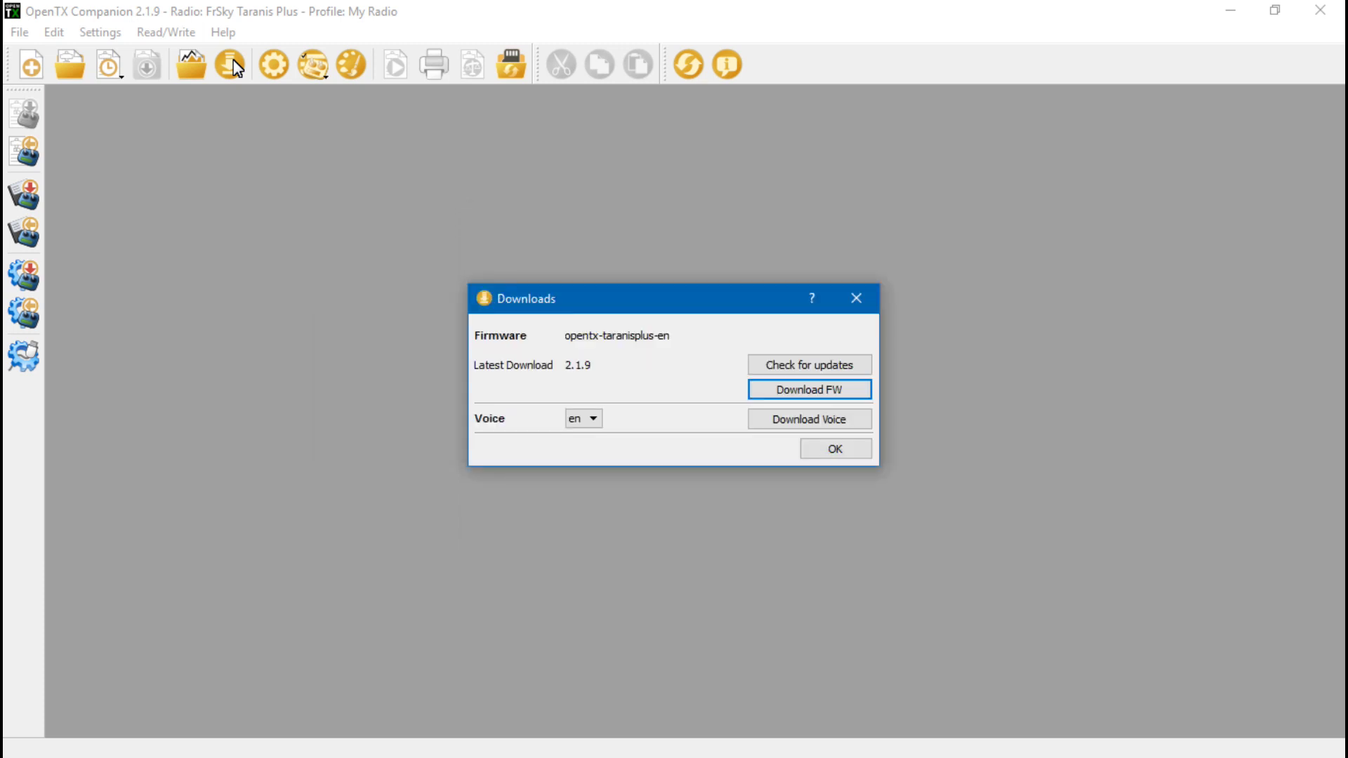
{"action": "key", "text": "Escape"}
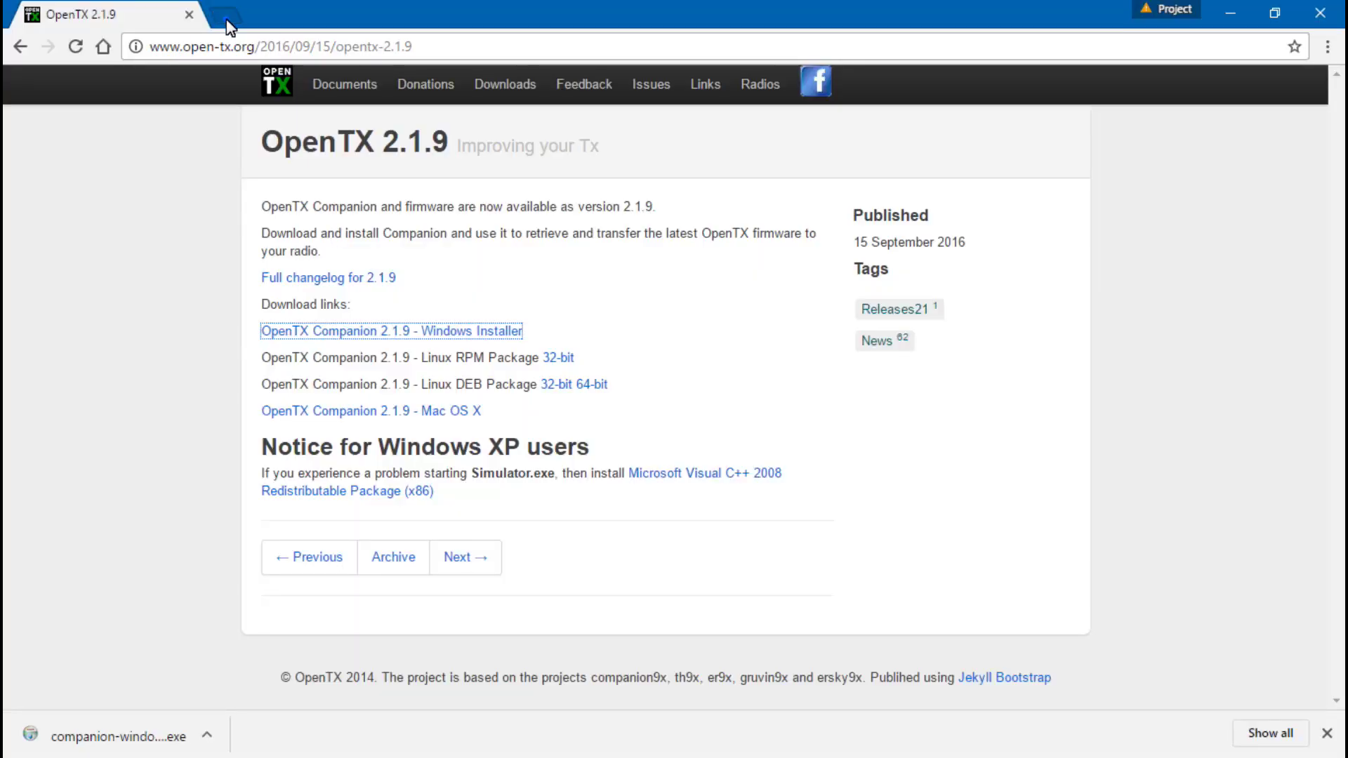
Search the web for frsky in a new tab and open the FrSky company website
{"action": "left_click", "coordinate": [226, 17]}
{"action": "type", "text": "f"}
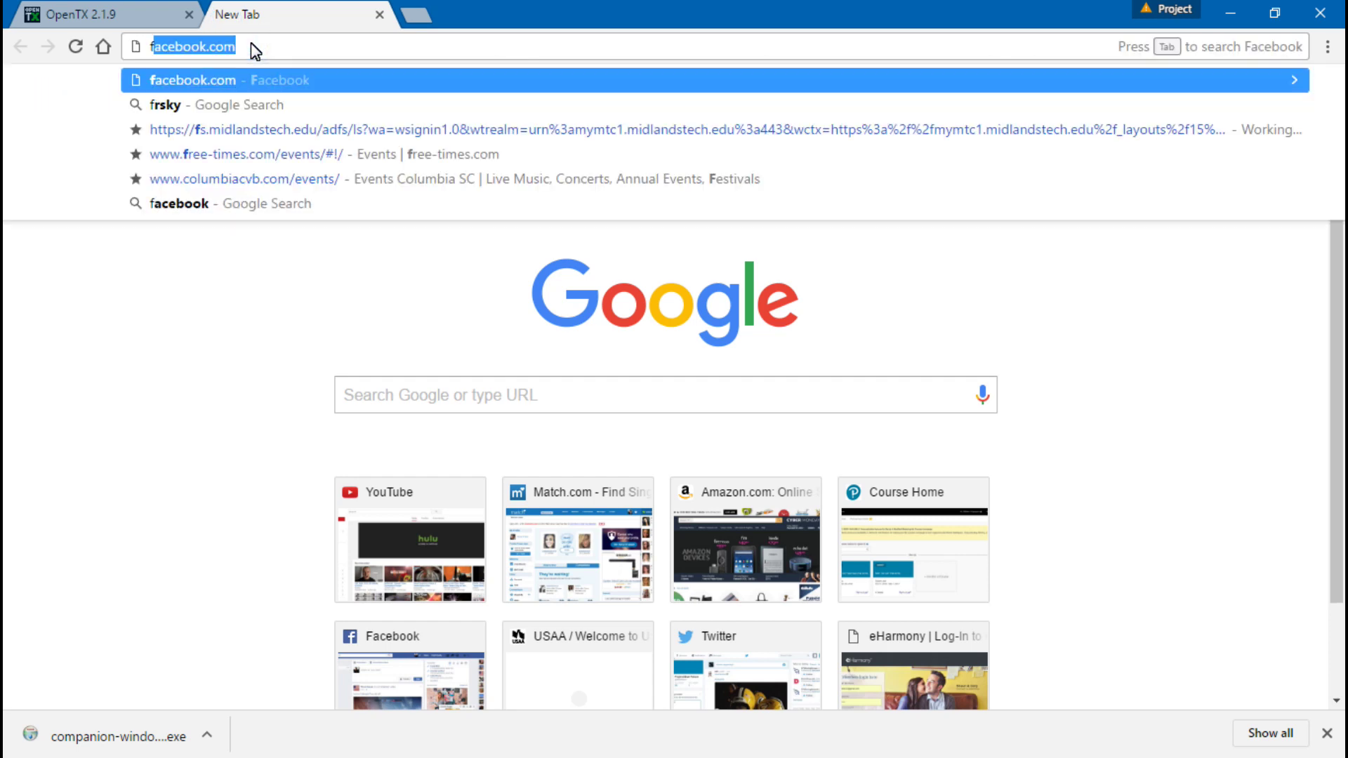
{"action": "type", "text": "rsky.com"}
{"action": "key", "text": "Return"}
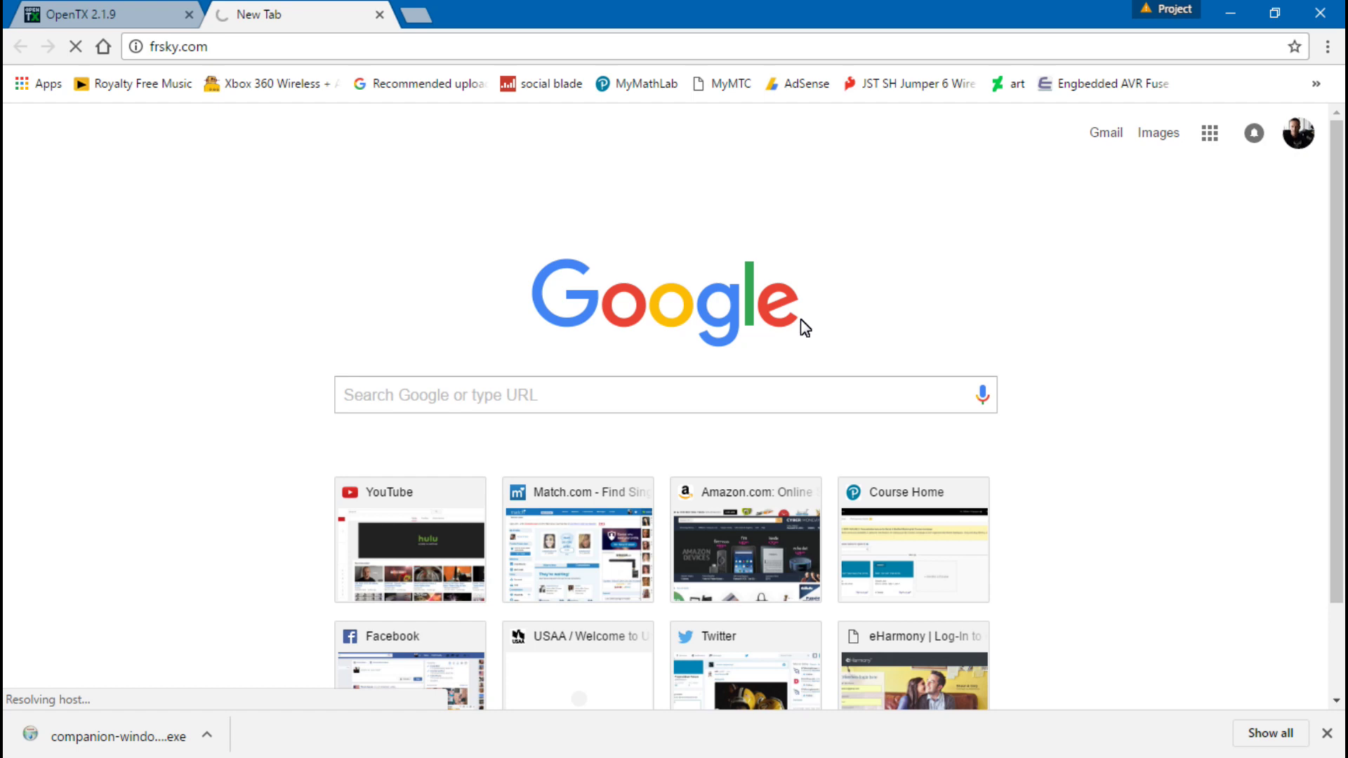
{"action": "left_click", "coordinate": [1326, 733]}
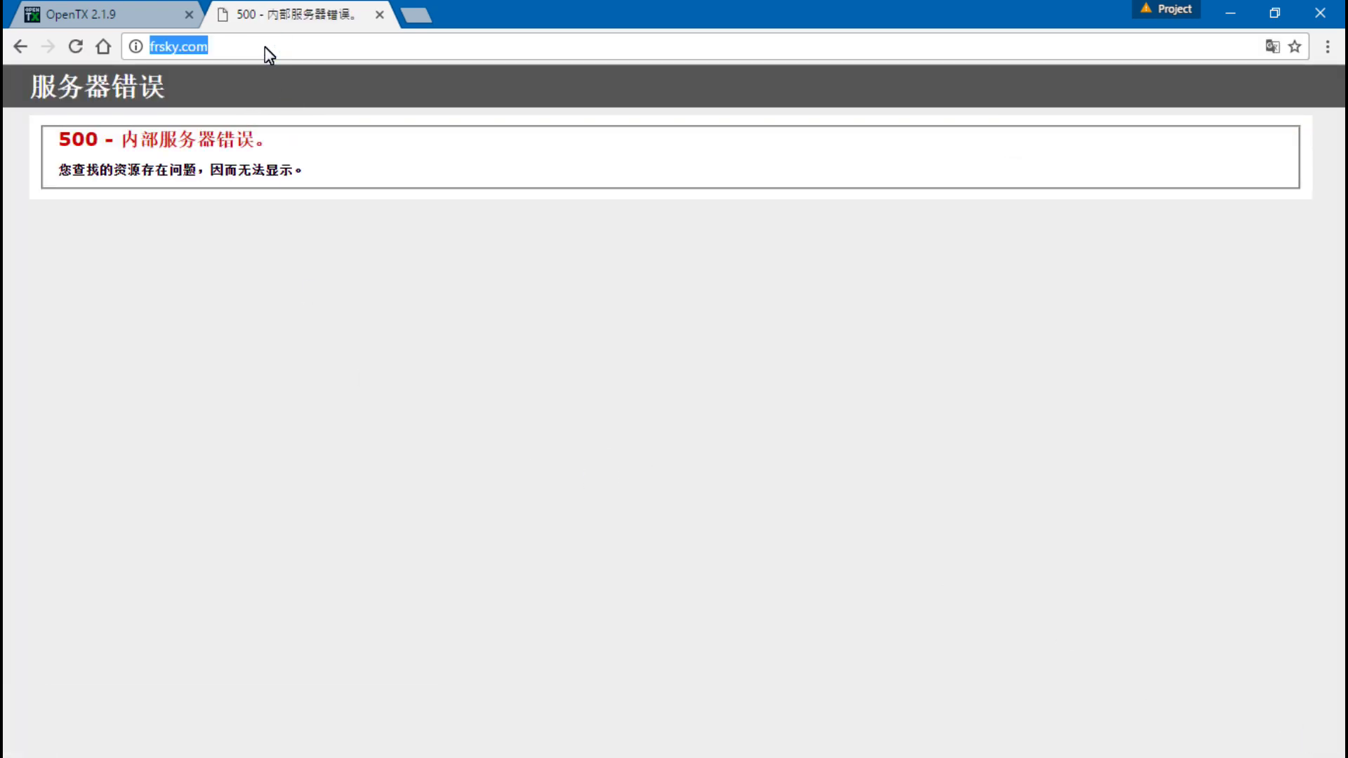
{"action": "type", "text": "frsky"}
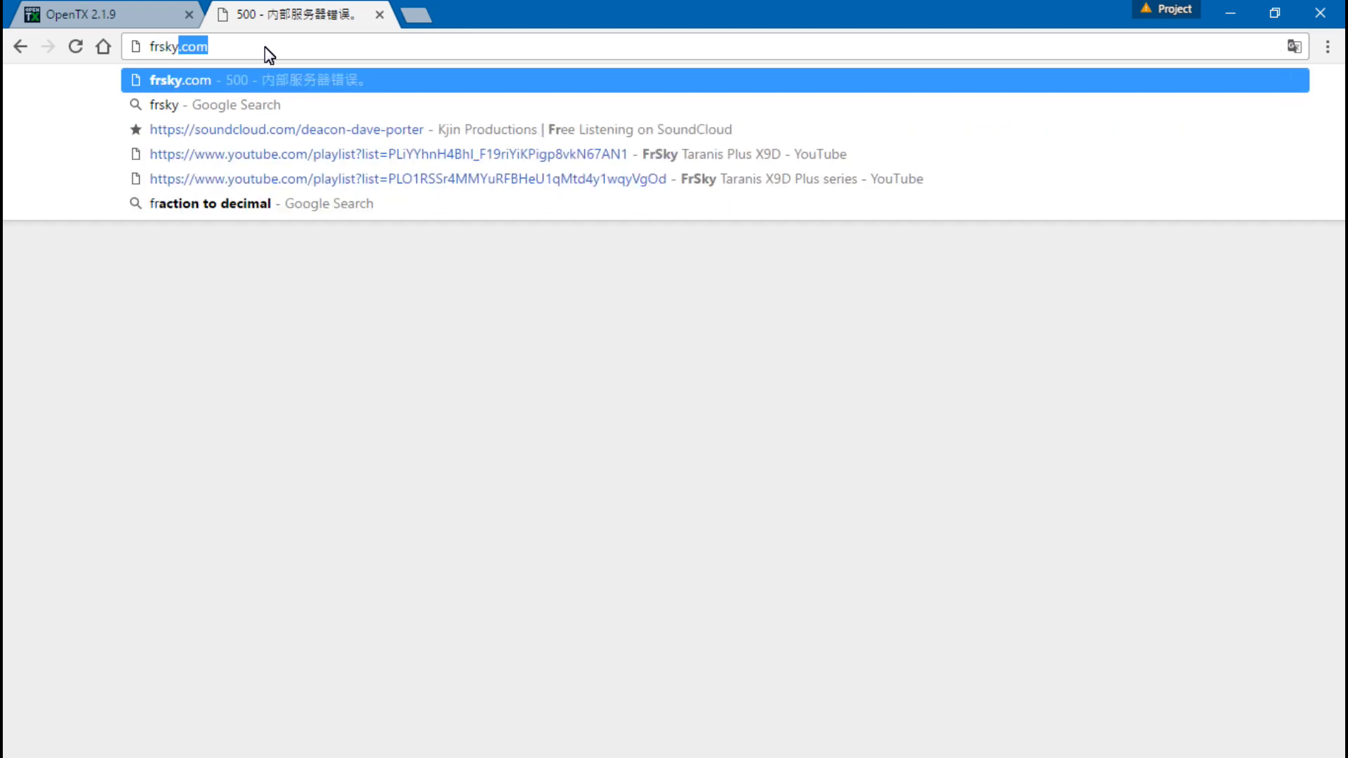
{"action": "key", "text": "Delete"}
{"action": "key", "text": "Return"}
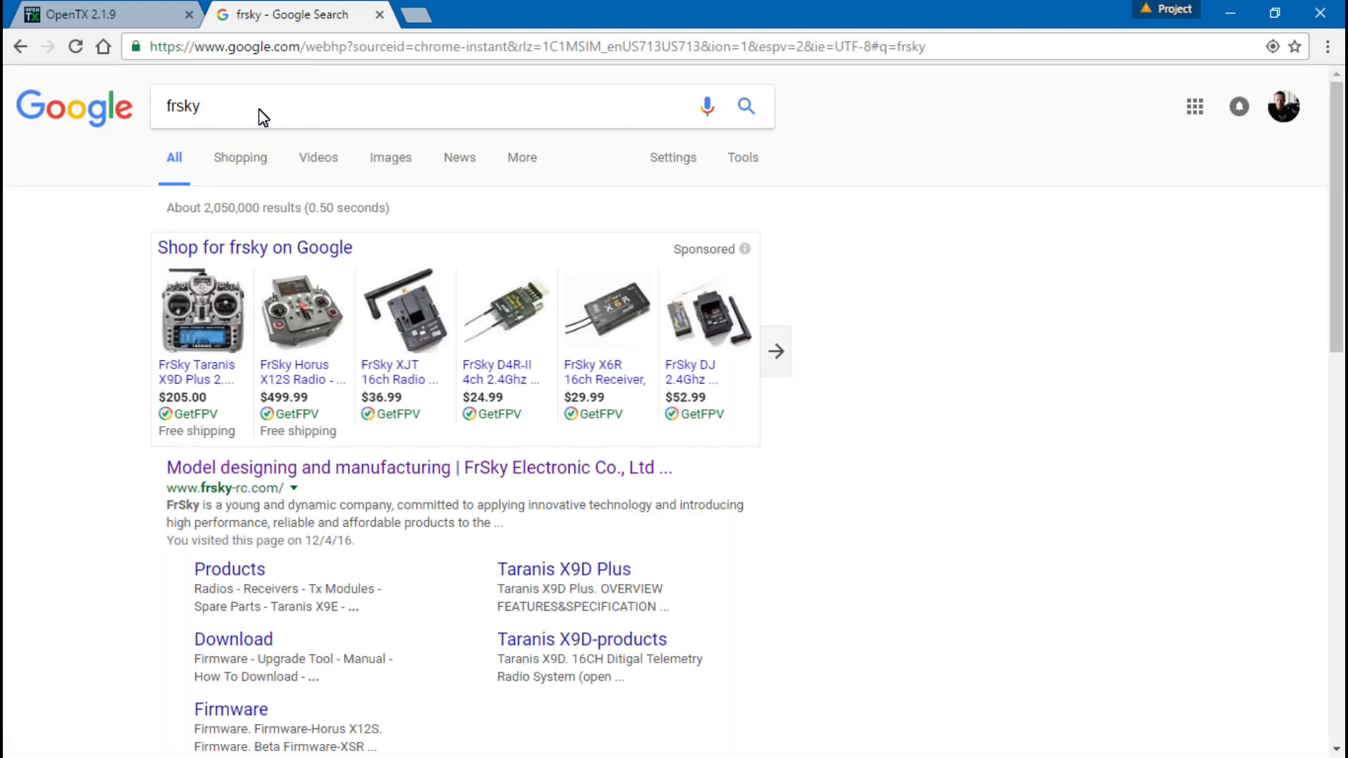
{"action": "left_click", "coordinate": [290, 469]}
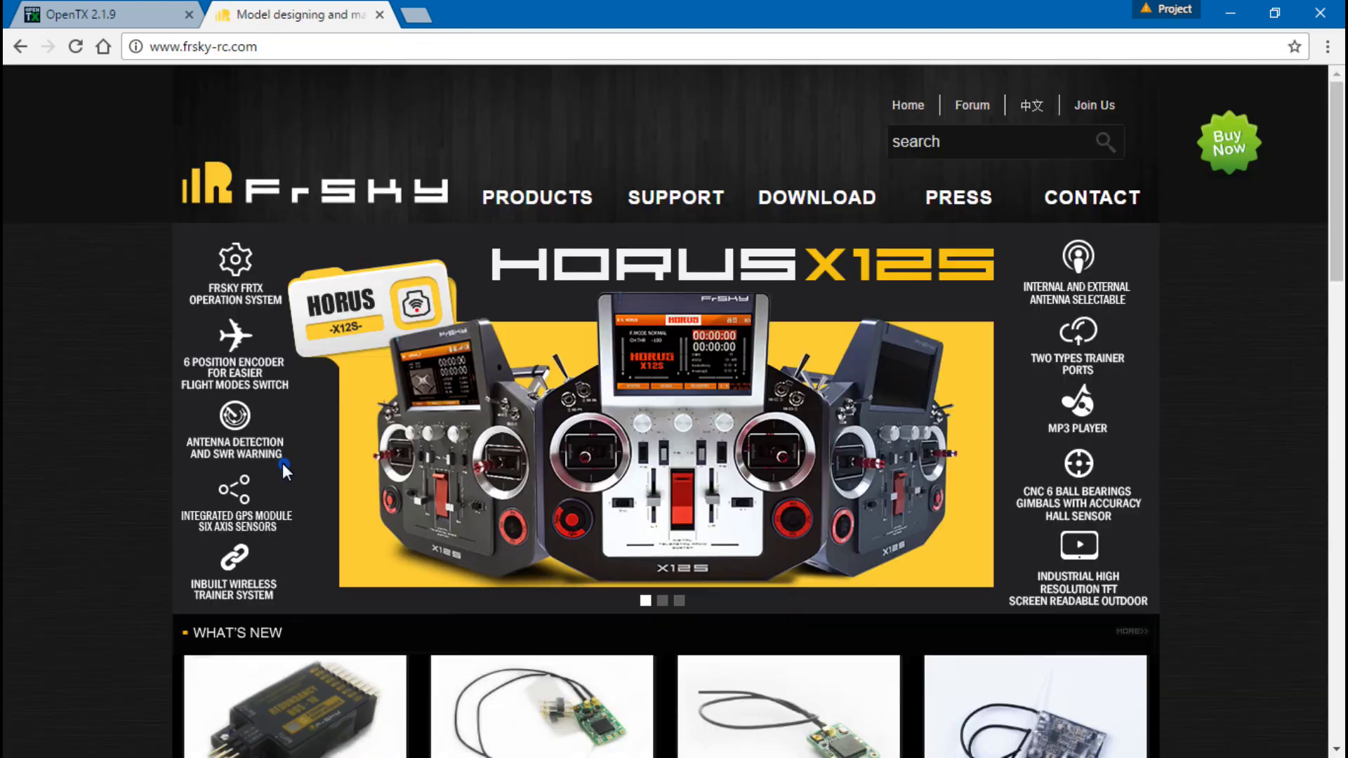
Browse the FrSky Download listings to page 3, where the SD Card Contents – Taranis X9D item appears
{"action": "left_click", "coordinate": [810, 190]}
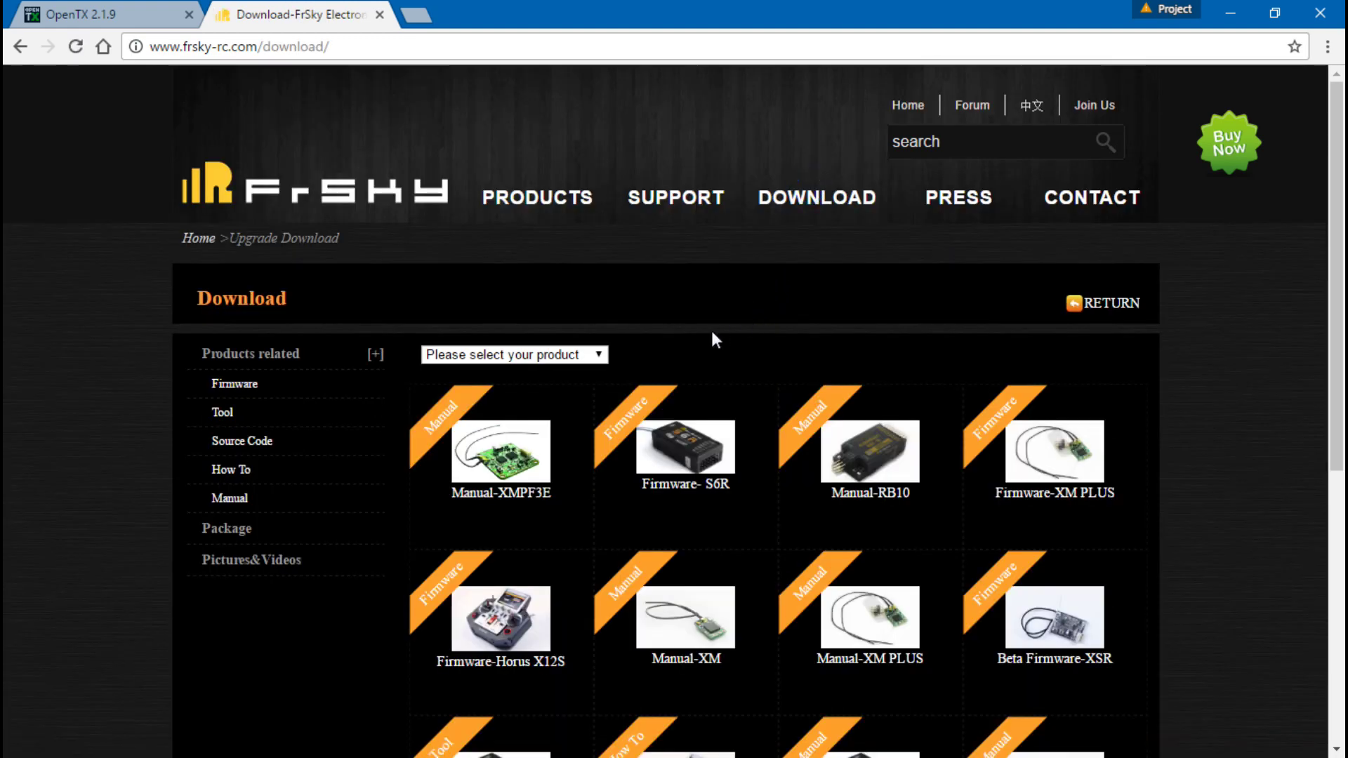
{"action": "scroll", "coordinate": [713, 340], "scroll_direction": "down", "scroll_amount": 5}
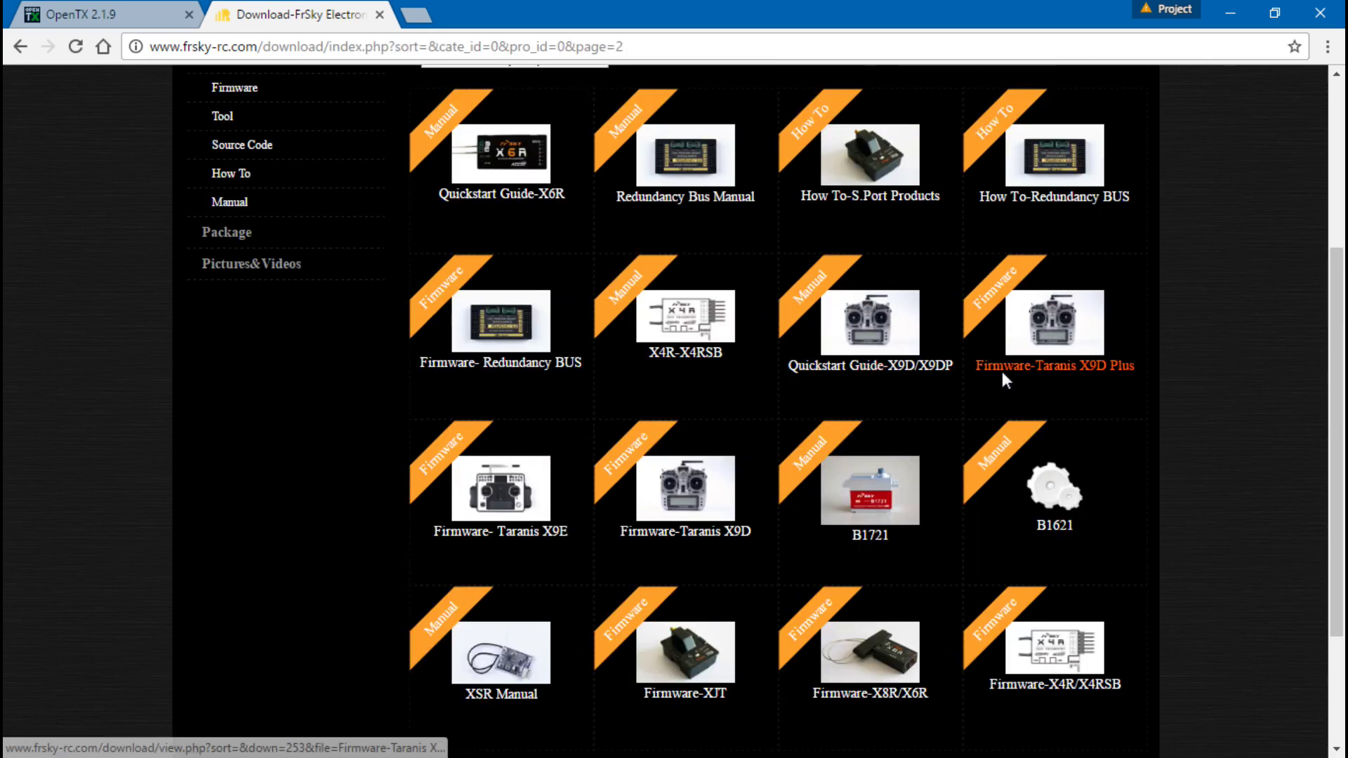
{"action": "left_click", "coordinate": [116, 10]}
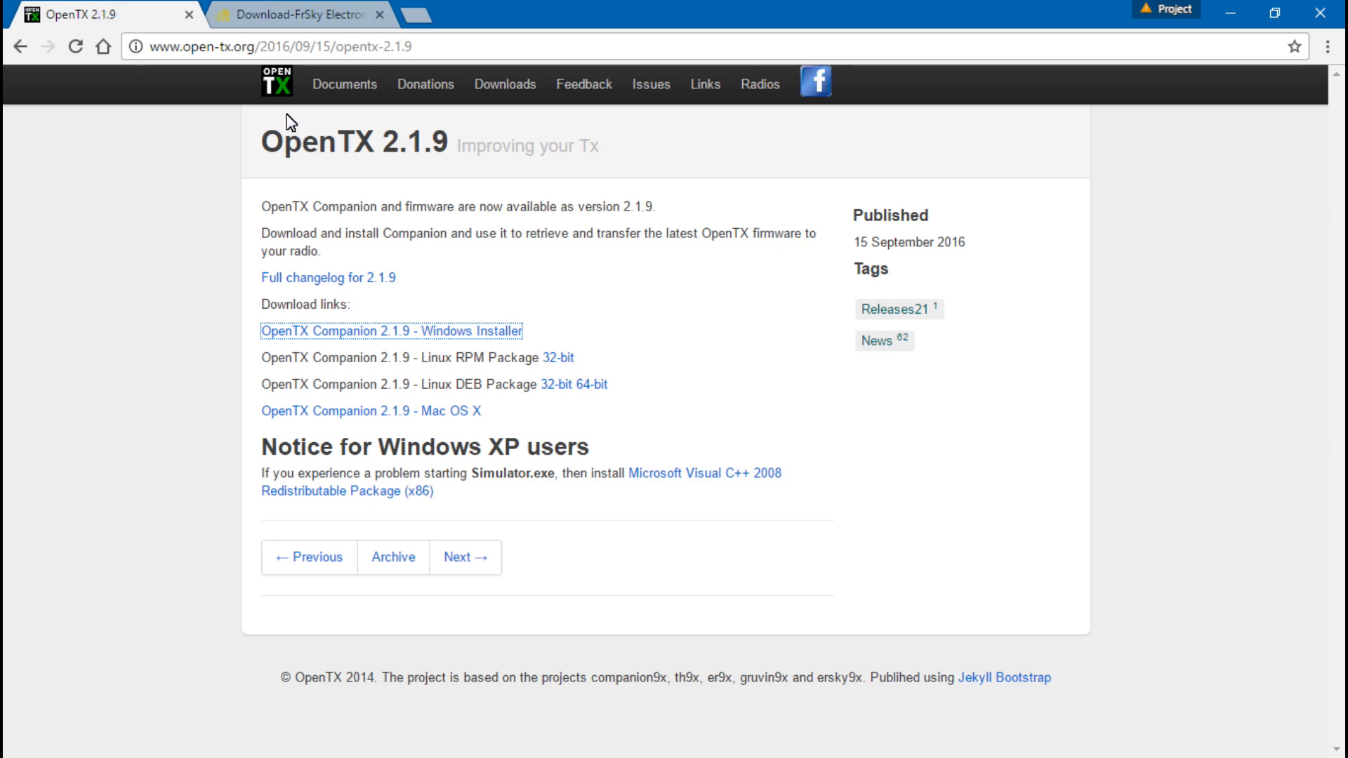
{"action": "left_click", "coordinate": [284, 9]}
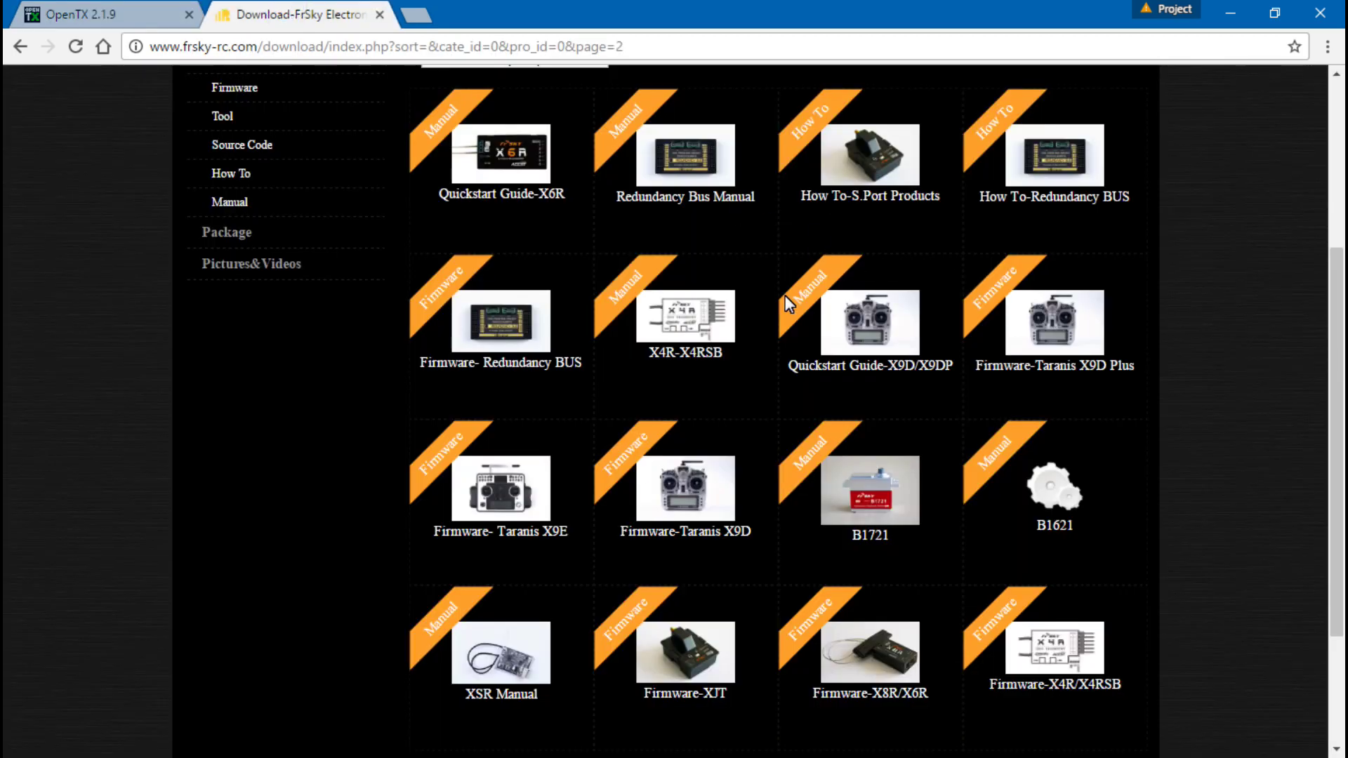
{"action": "scroll", "coordinate": [777, 376], "scroll_direction": "down", "scroll_amount": 1}
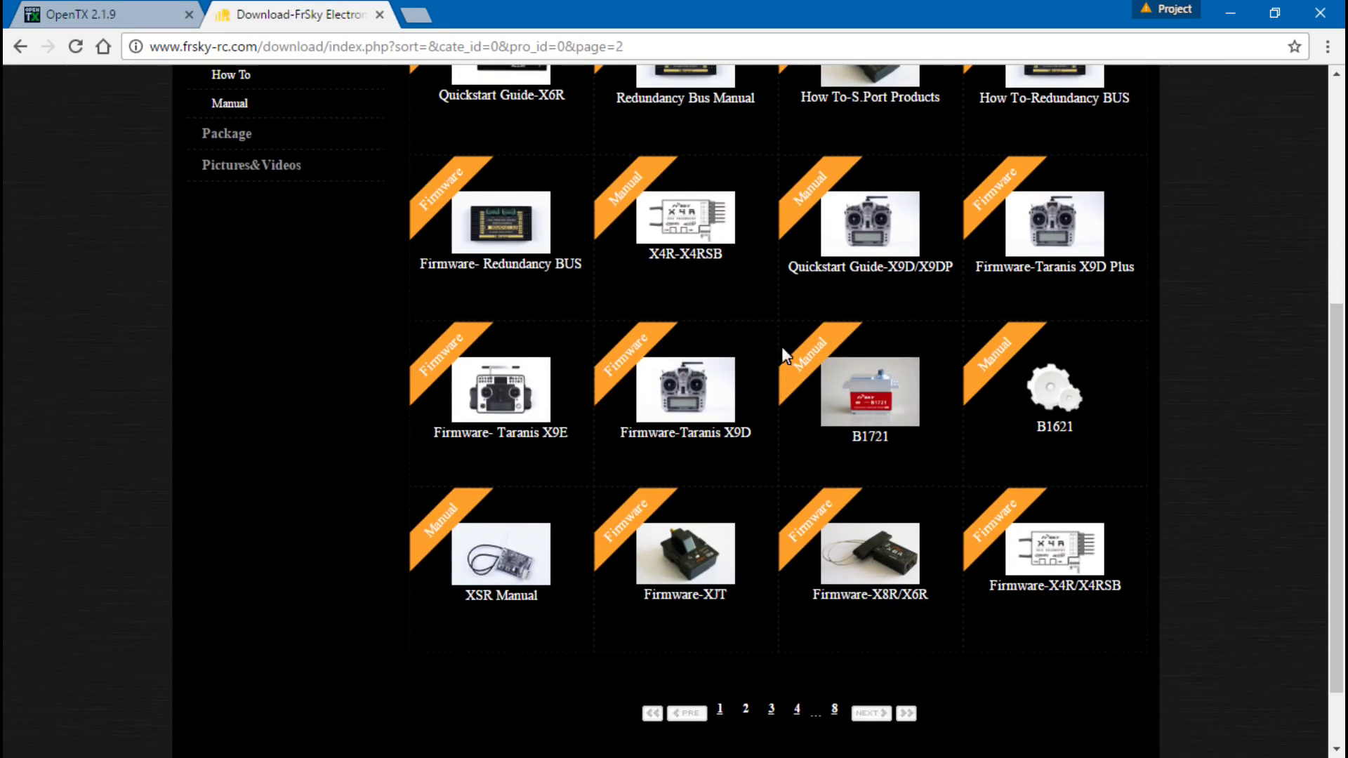
{"action": "scroll", "coordinate": [781, 453], "scroll_direction": "down", "scroll_amount": 1}
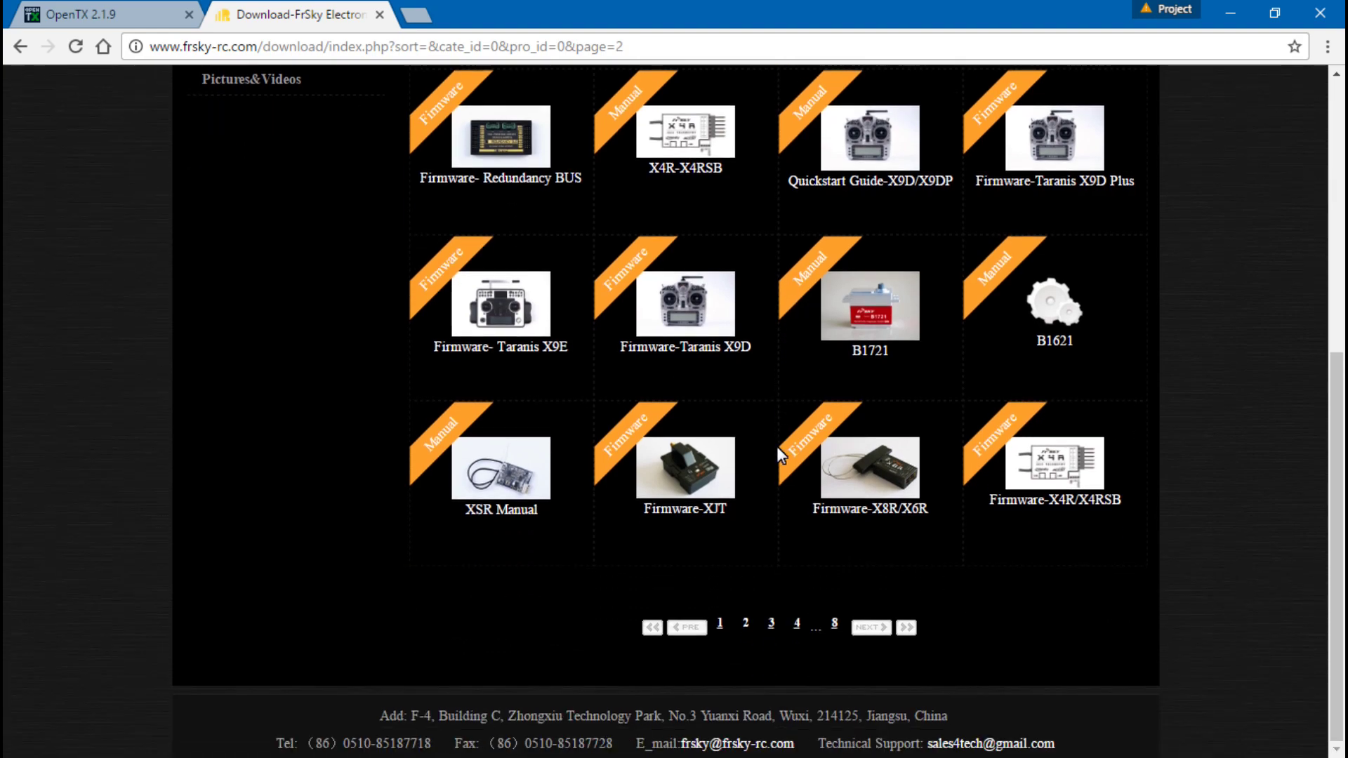
{"action": "left_click", "coordinate": [771, 623]}
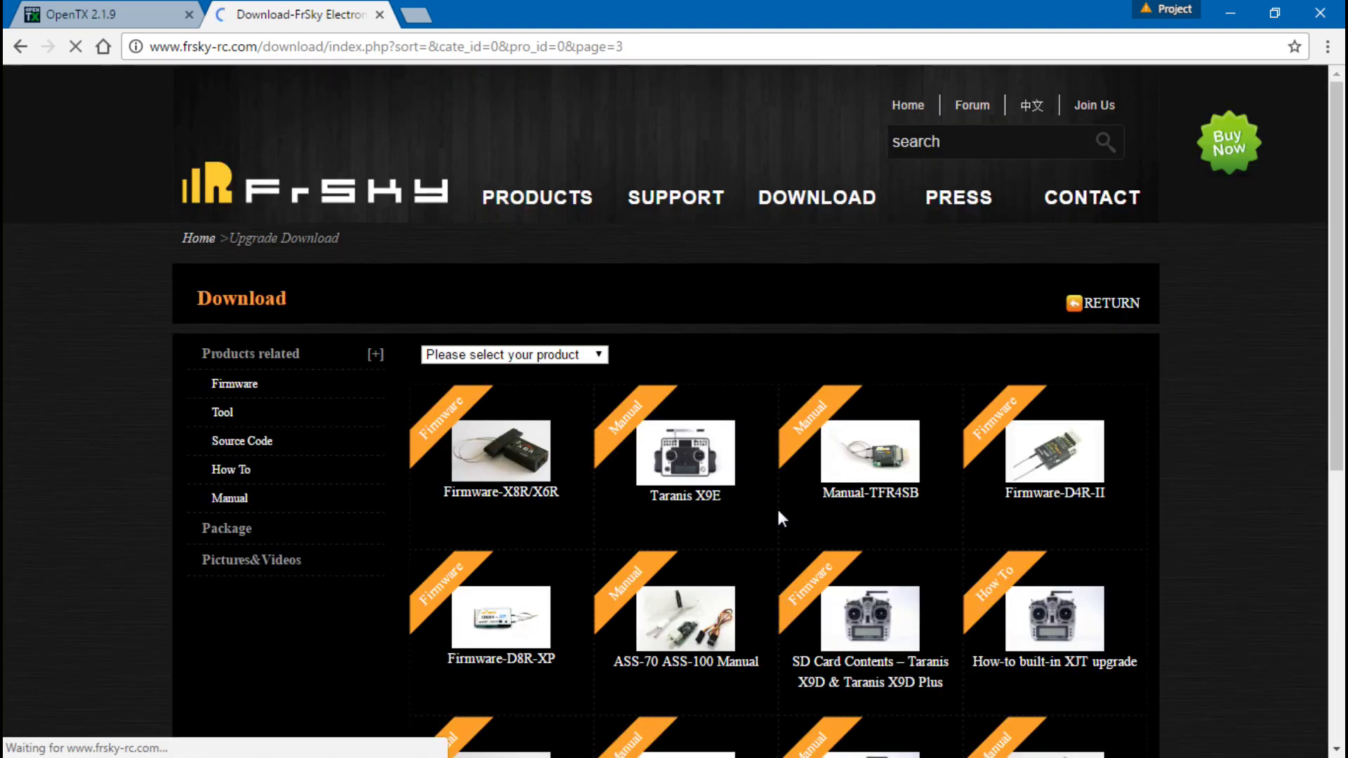
{"action": "scroll", "coordinate": [777, 511], "scroll_direction": "down", "scroll_amount": 3}
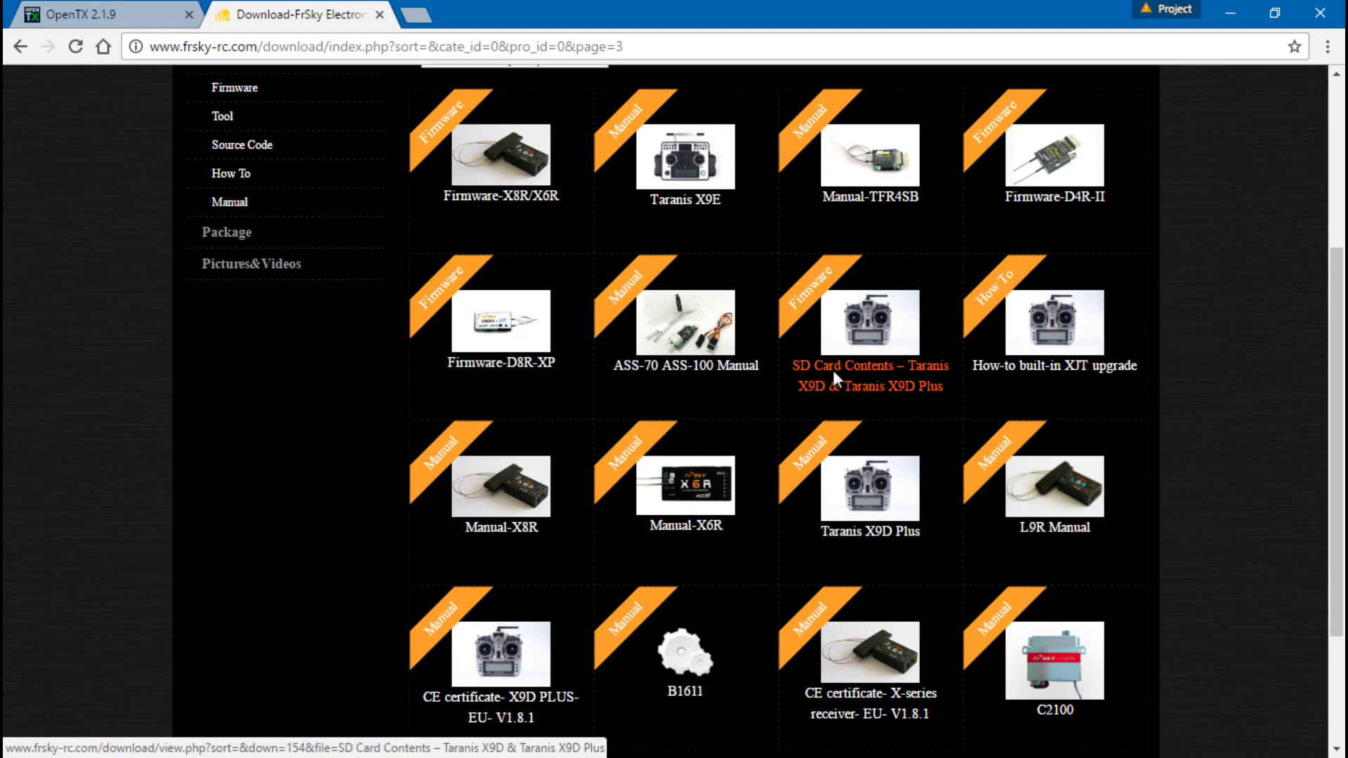
Save the 50.10M SD Card Contents – Taranis X9D zip into RC > Taranis > FactorySDCard
{"action": "left_click", "coordinate": [862, 365]}
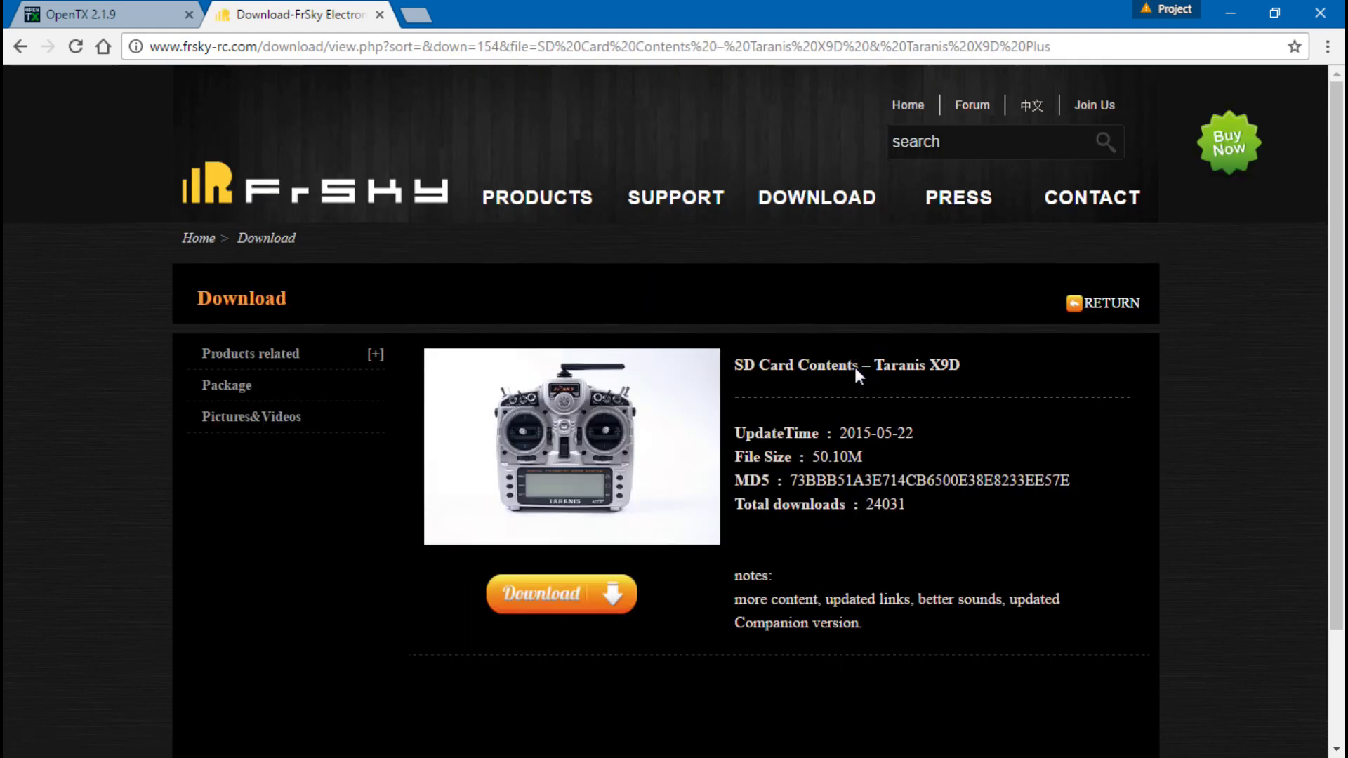
{"action": "scroll", "coordinate": [802, 408], "scroll_direction": "down", "scroll_amount": 2}
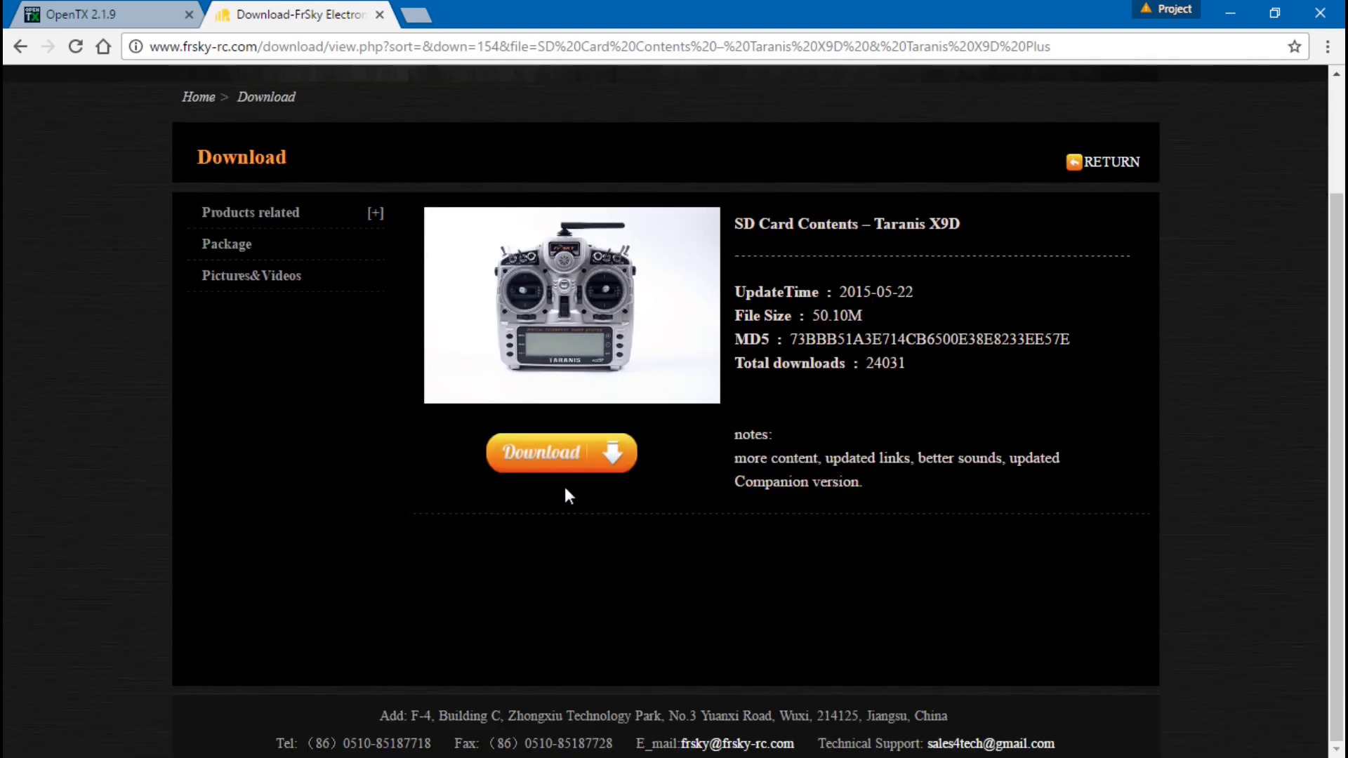
{"action": "left_click", "coordinate": [533, 448]}
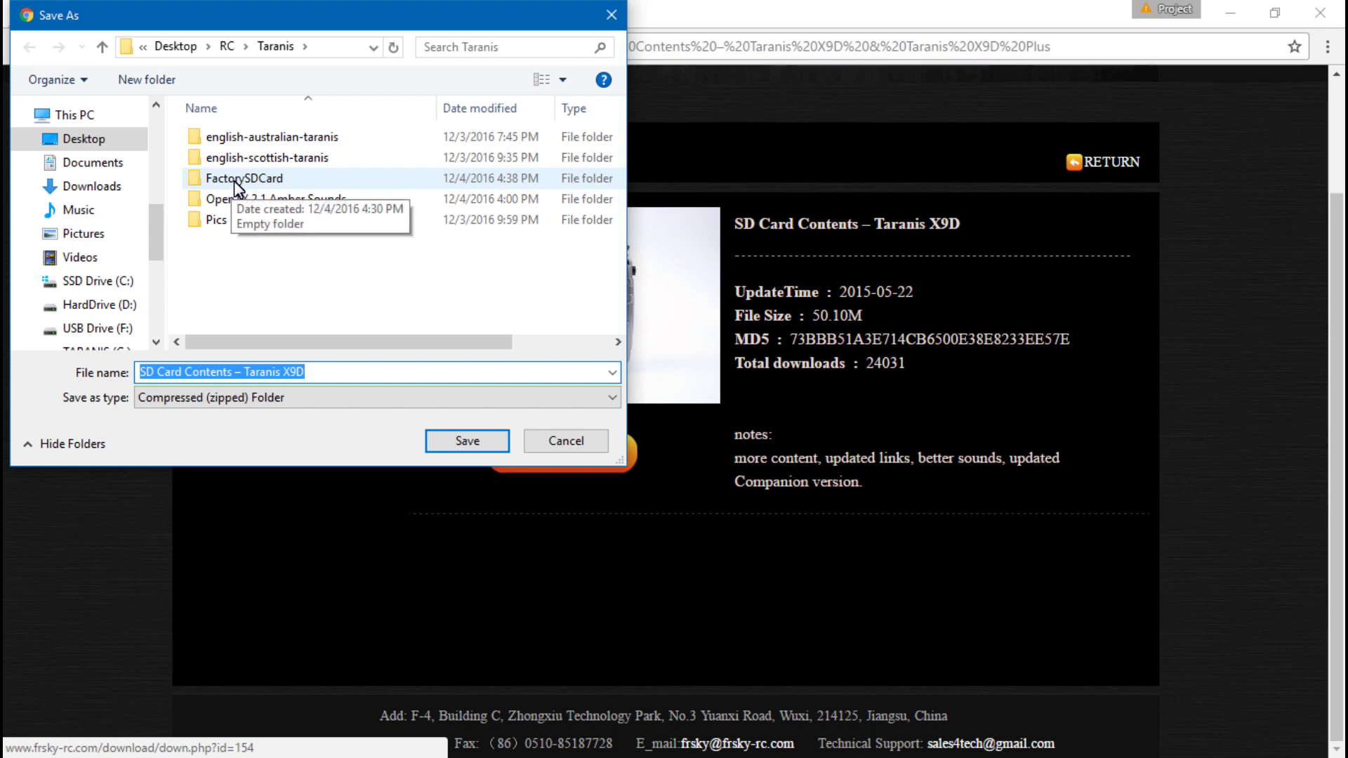
{"action": "double_click", "coordinate": [269, 181]}
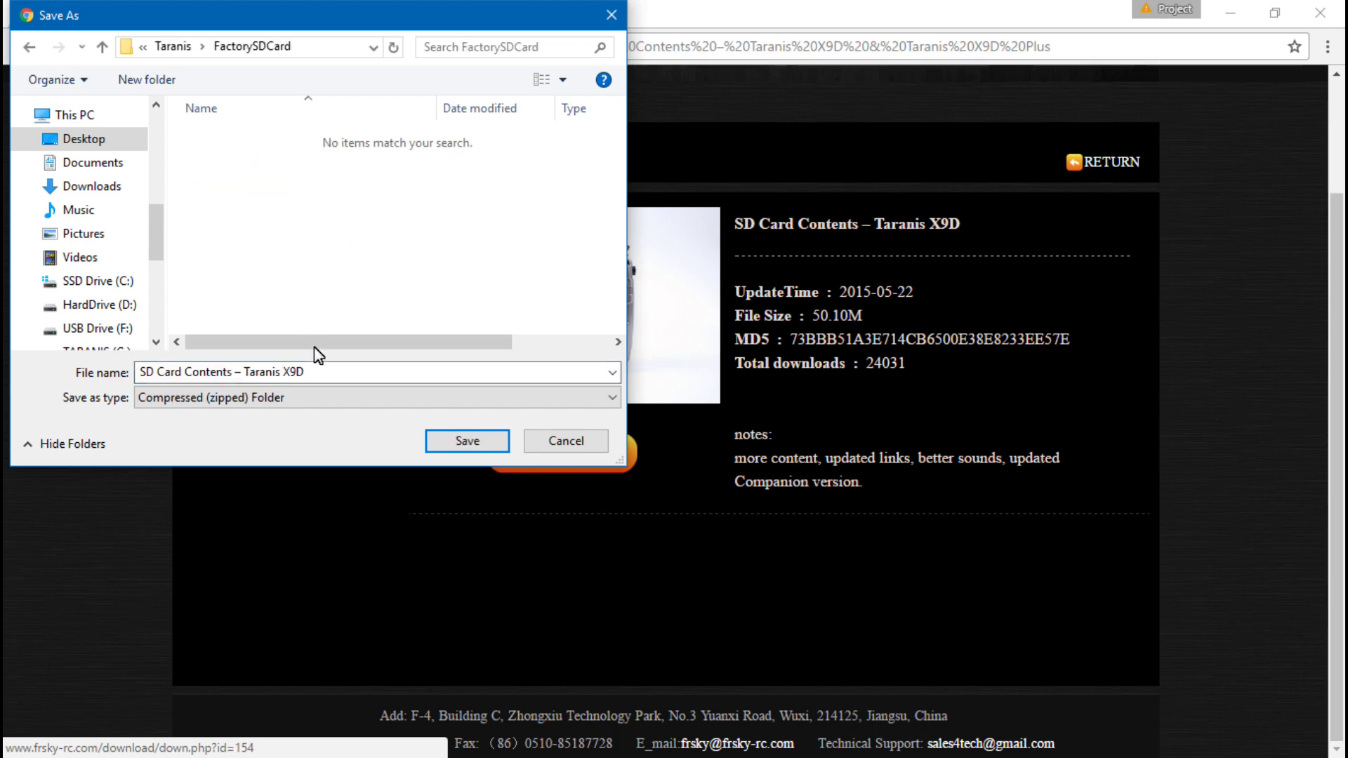
{"action": "left_click", "coordinate": [467, 441]}
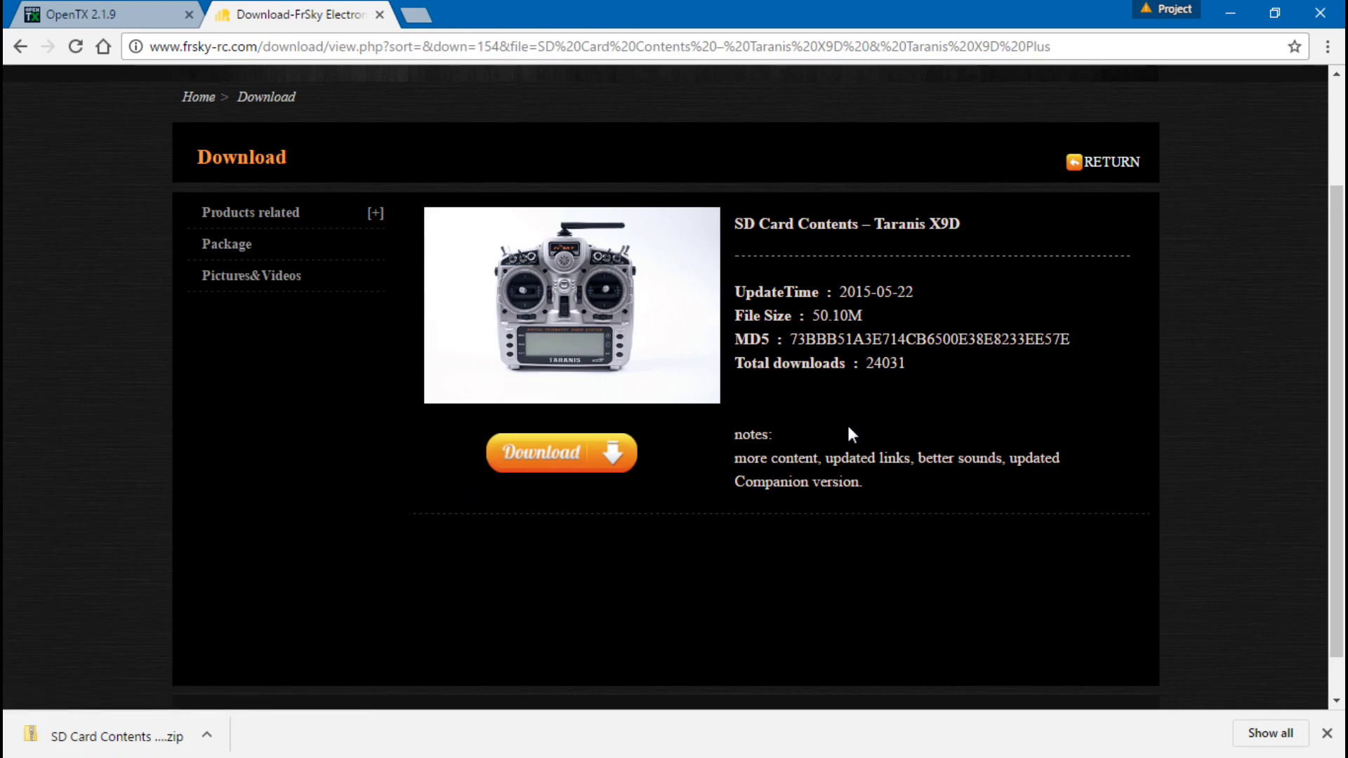
Minimize Chrome and browse to the RC > Taranis > FactorySDCard folder
{"action": "left_click", "coordinate": [1230, 13]}
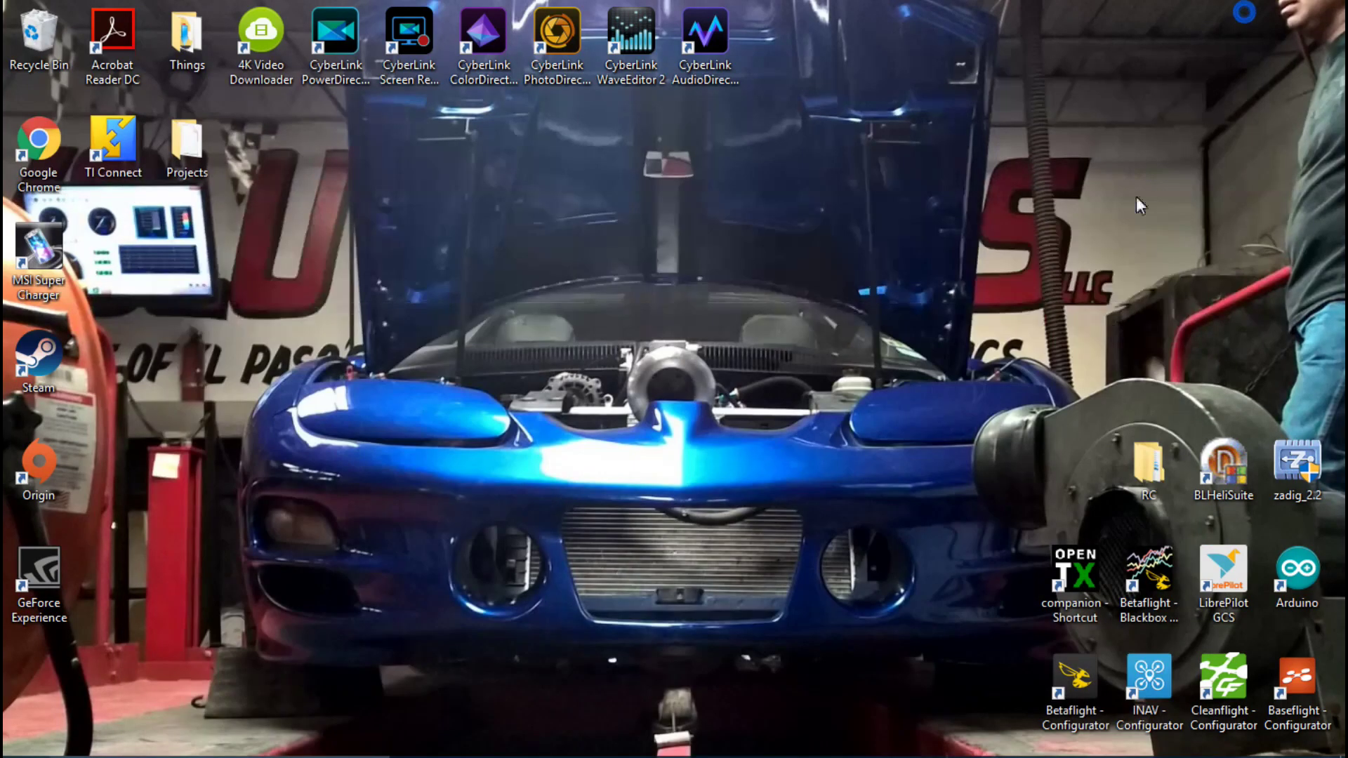
{"action": "double_click", "coordinate": [1153, 472]}
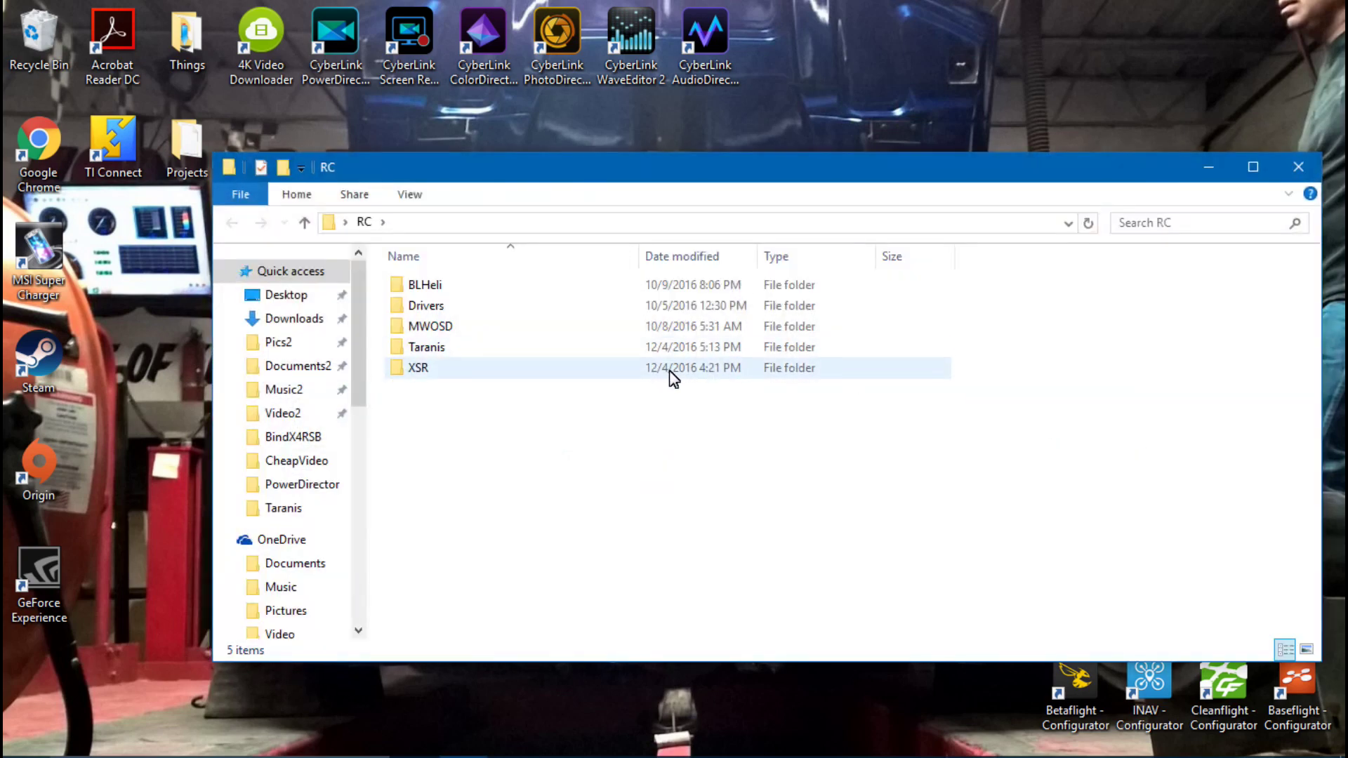
{"action": "double_click", "coordinate": [430, 349]}
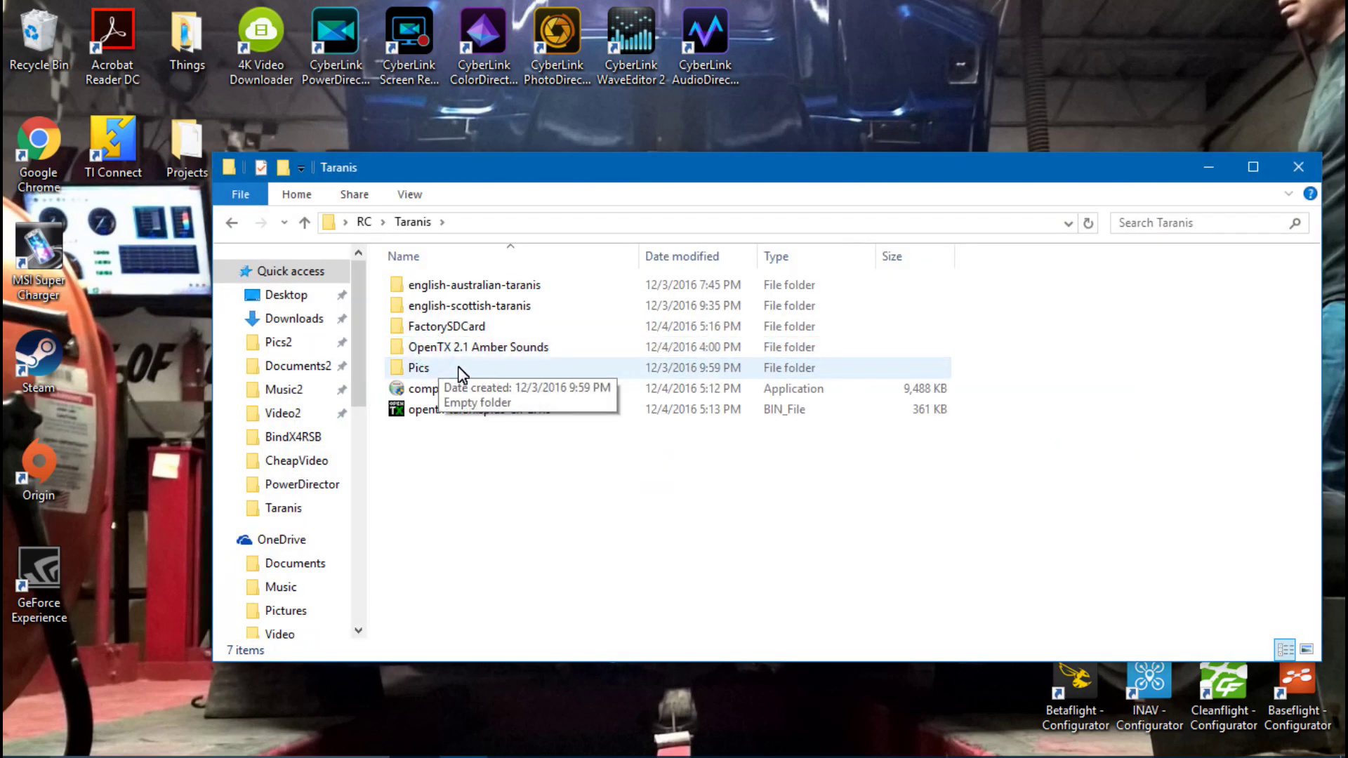
{"action": "double_click", "coordinate": [457, 327]}
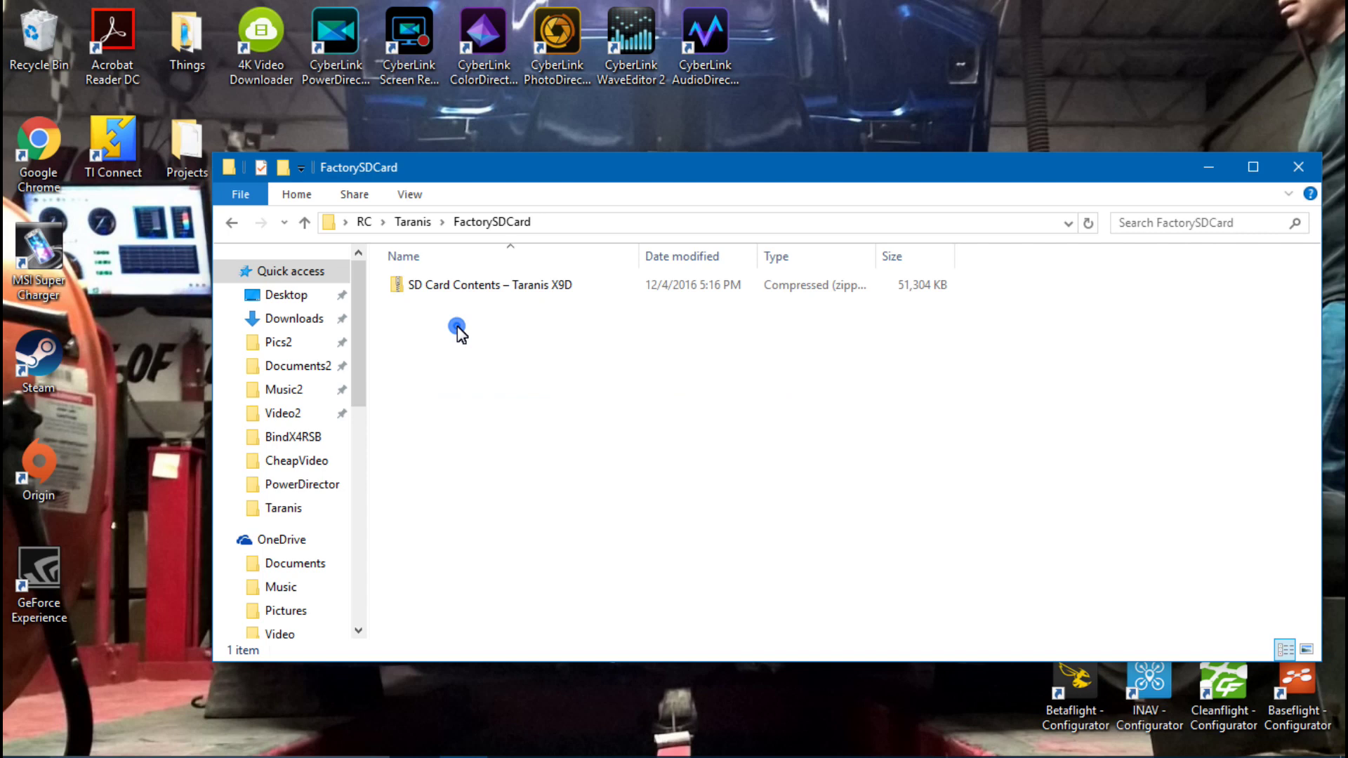
Check the Open with options for the downloaded zip, then bring up the Start menu
{"action": "left_click", "coordinate": [471, 289]}
{"action": "right_click", "coordinate": [481, 288]}
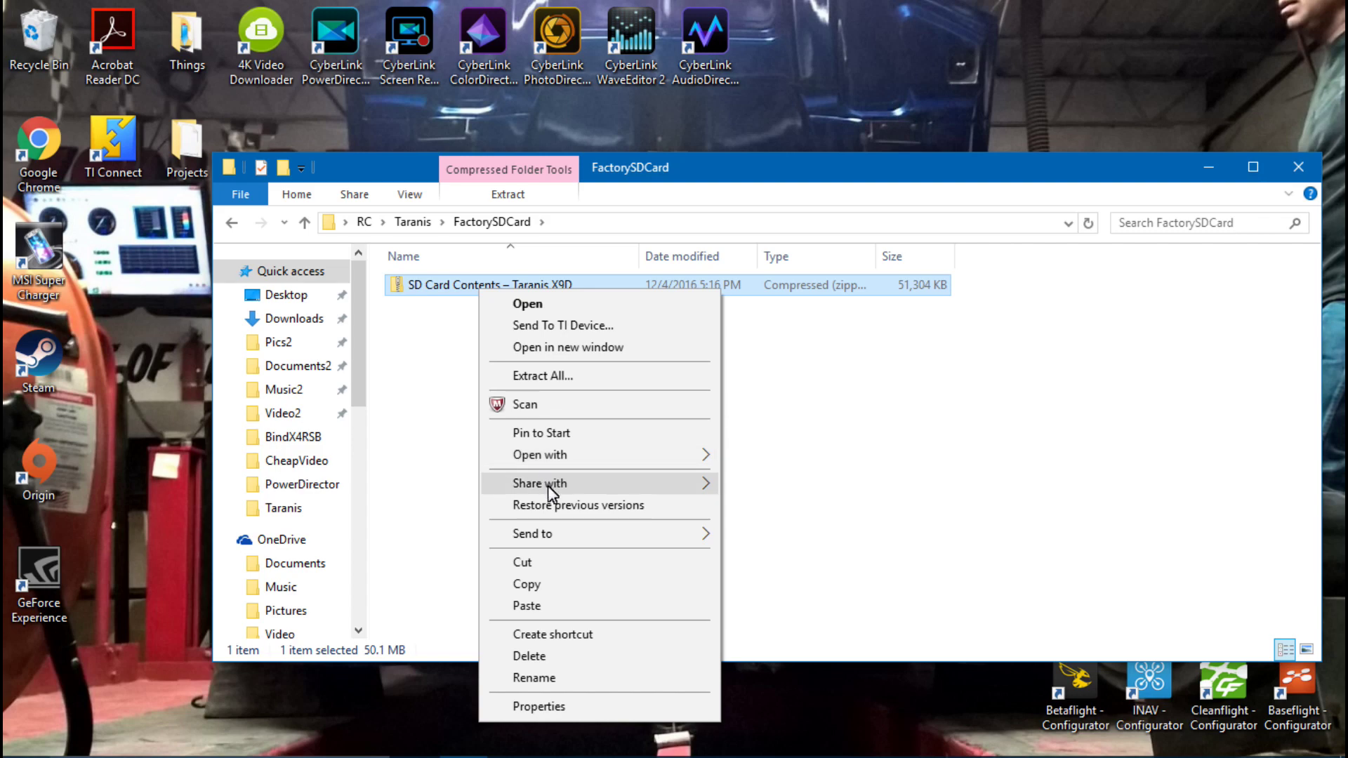
{"action": "mouse_move", "coordinate": [548, 457]}
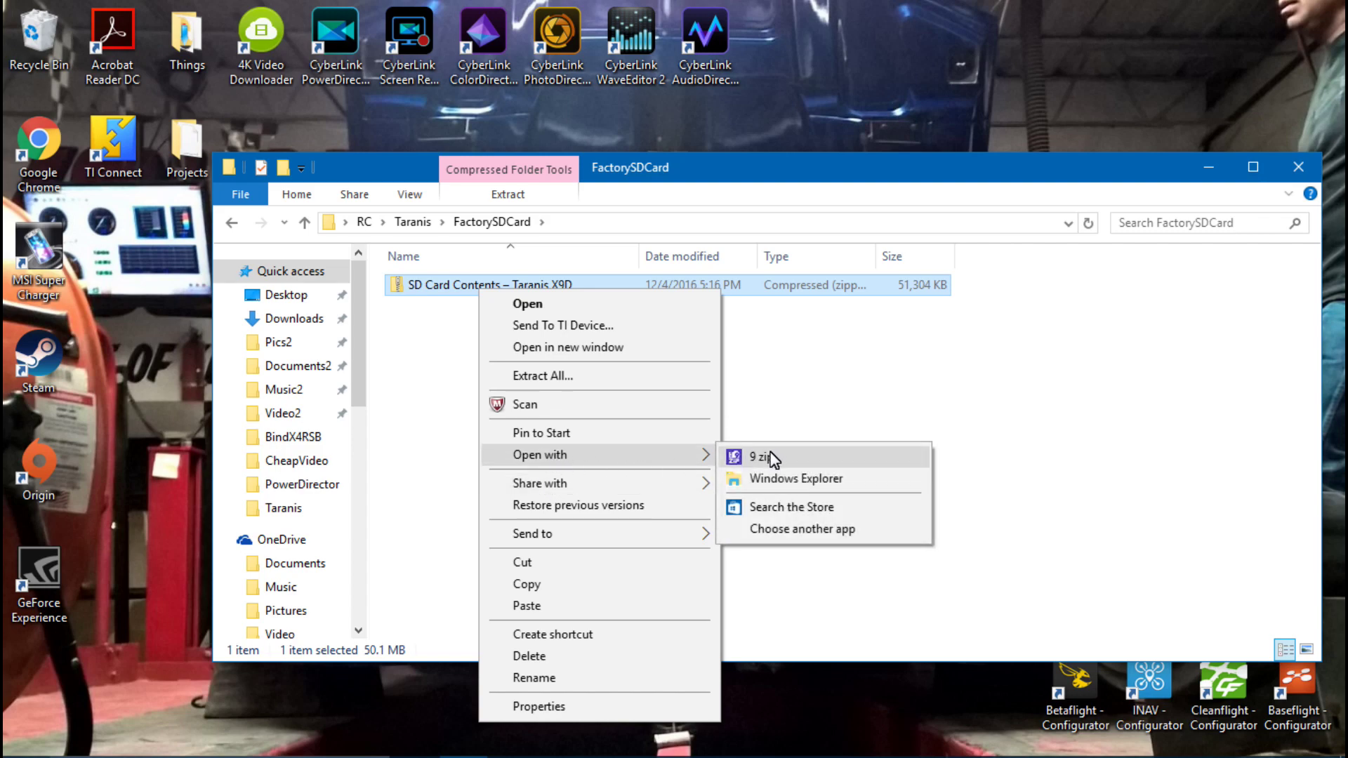
{"action": "left_click", "coordinate": [26, 738]}
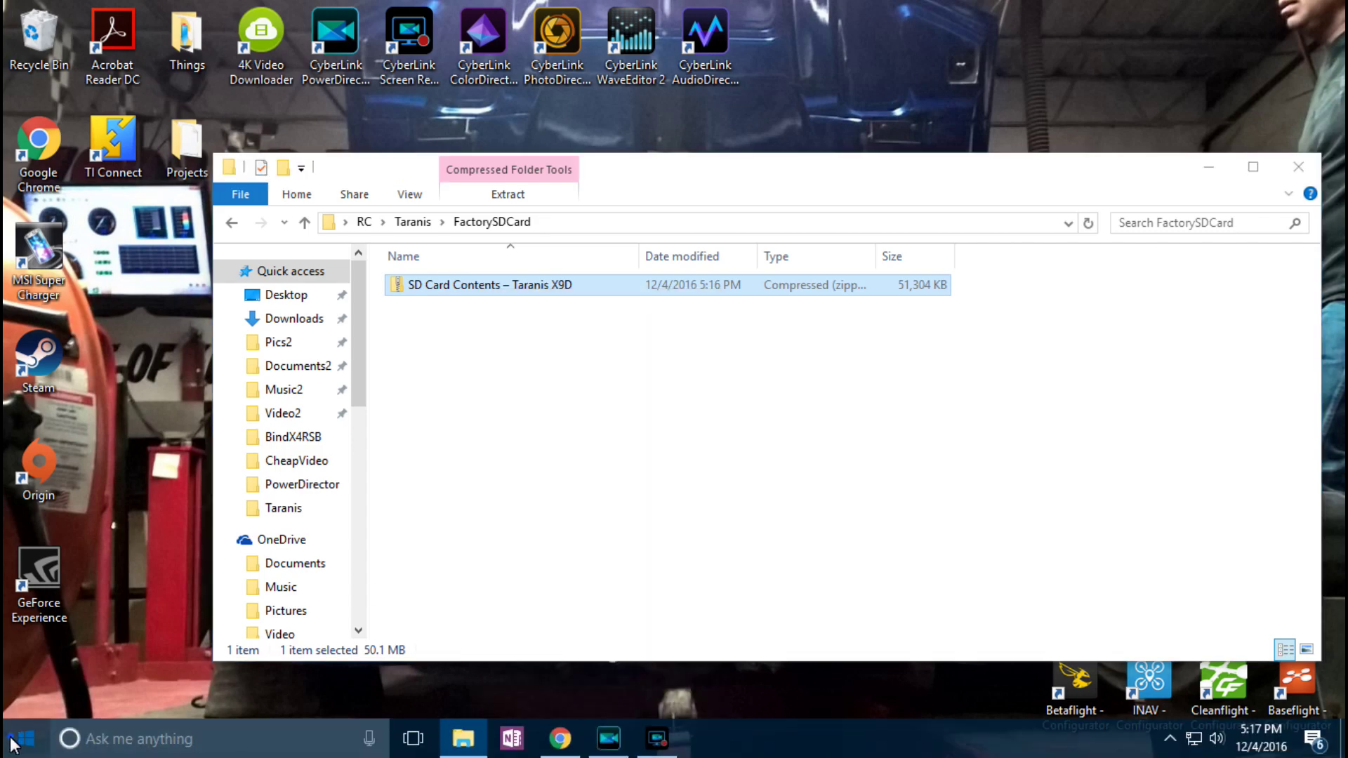
Search the Microsoft Store for 9zip, finding the 9 ZIP app listed as Owned
{"action": "left_click", "coordinate": [764, 449]}
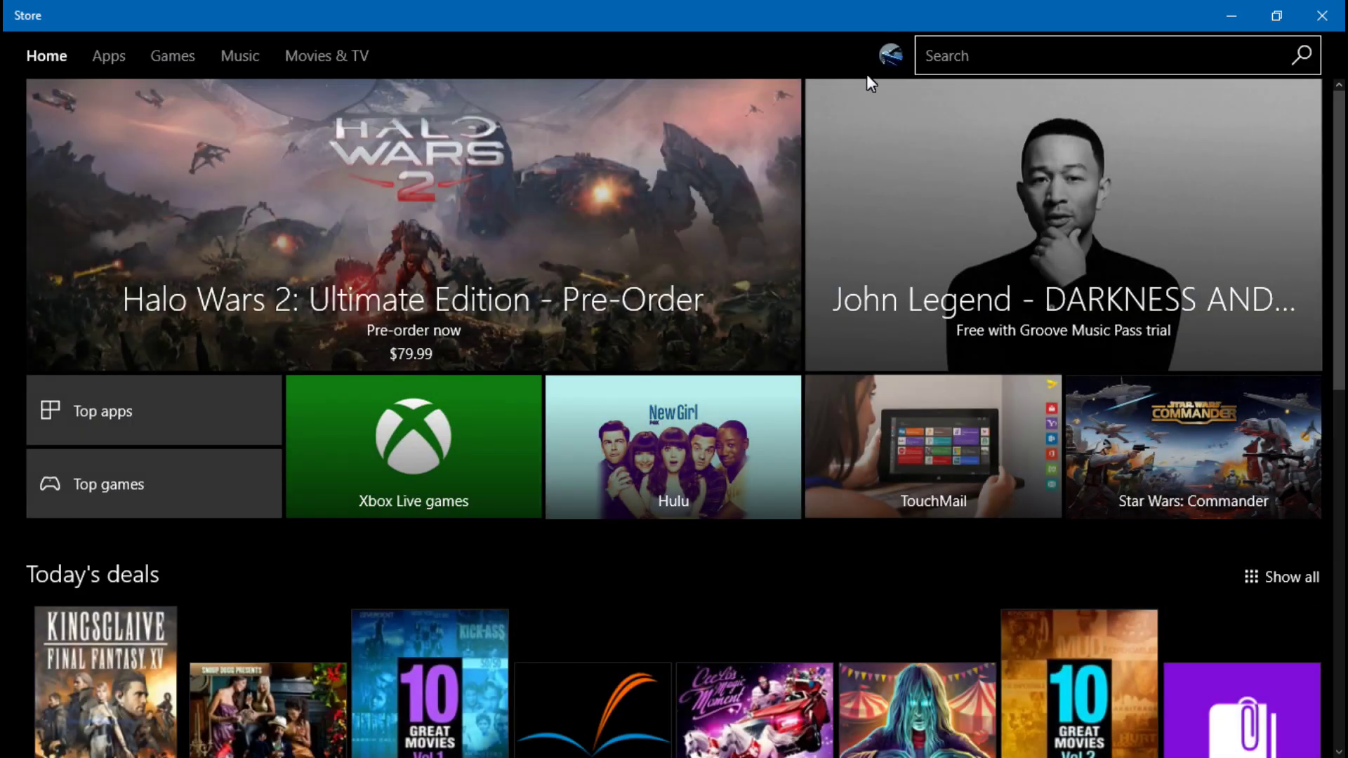
{"action": "left_click", "coordinate": [974, 61]}
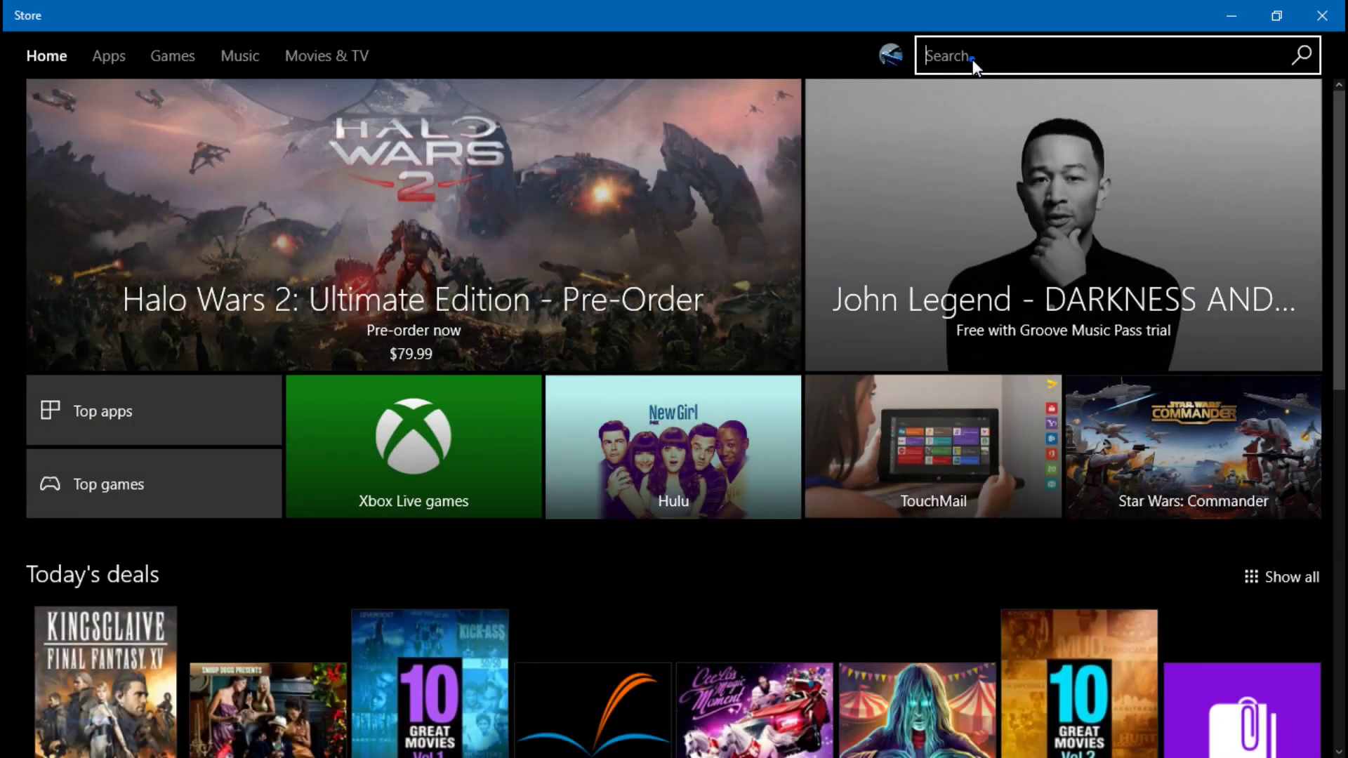
{"action": "type", "text": "9zip"}
{"action": "key", "text": "Return"}
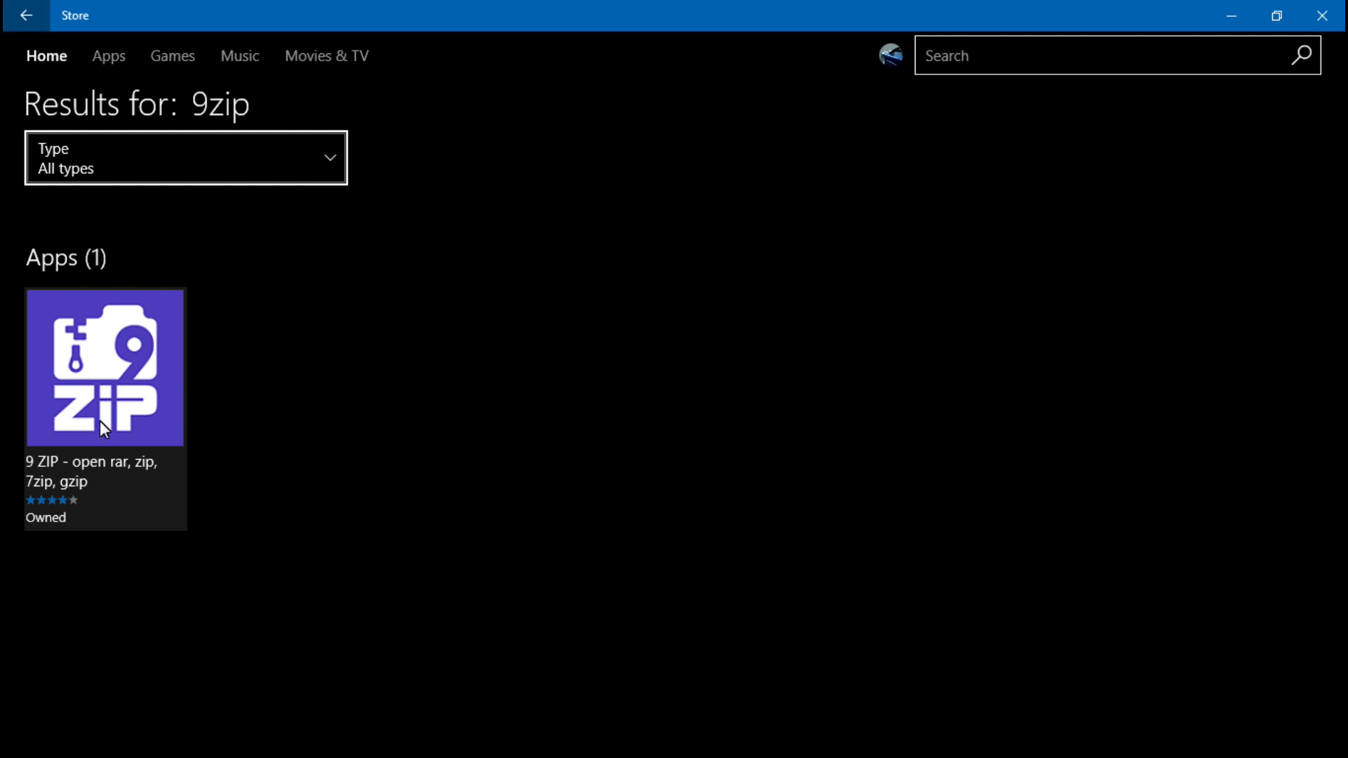
Open the SD Card Contents zip in 9 zip and extract everything into FactorySDCard
{"action": "left_click", "coordinate": [1231, 15]}
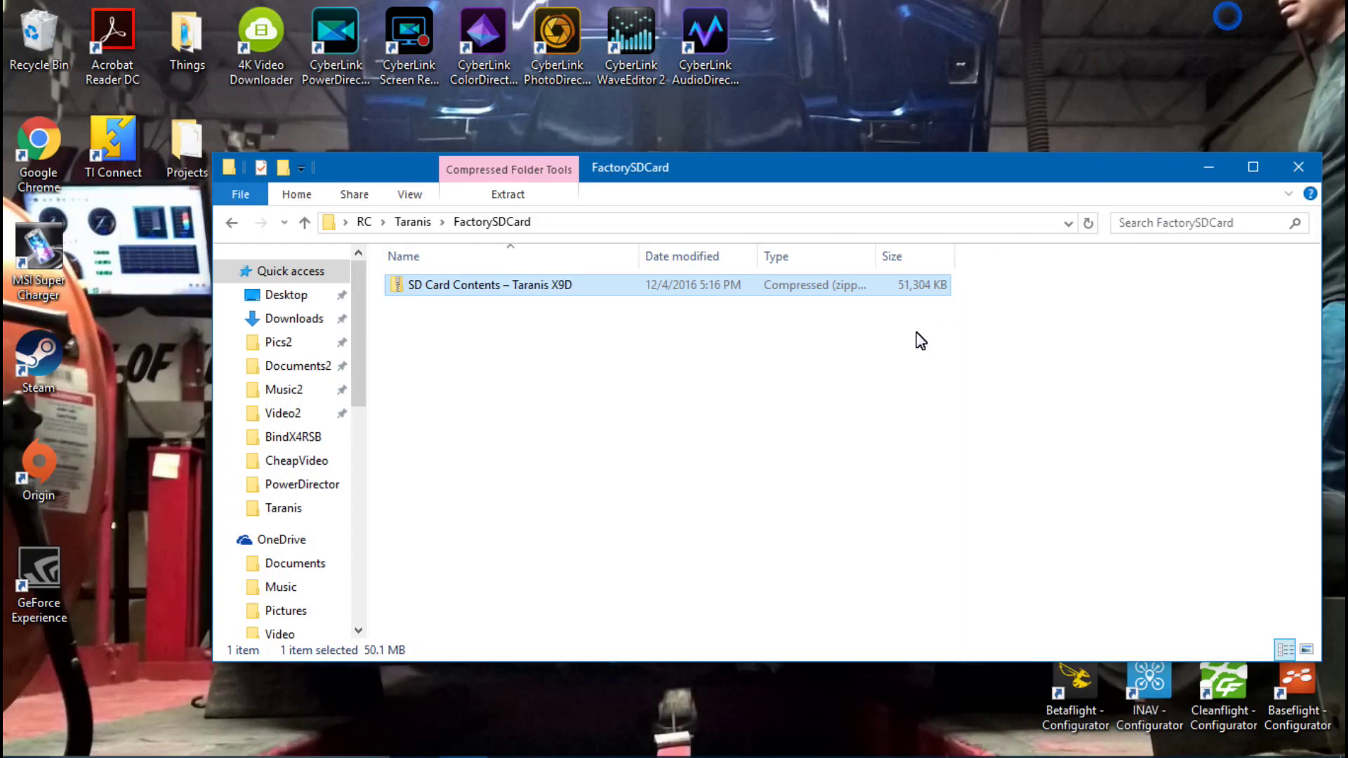
{"action": "right_click", "coordinate": [526, 287]}
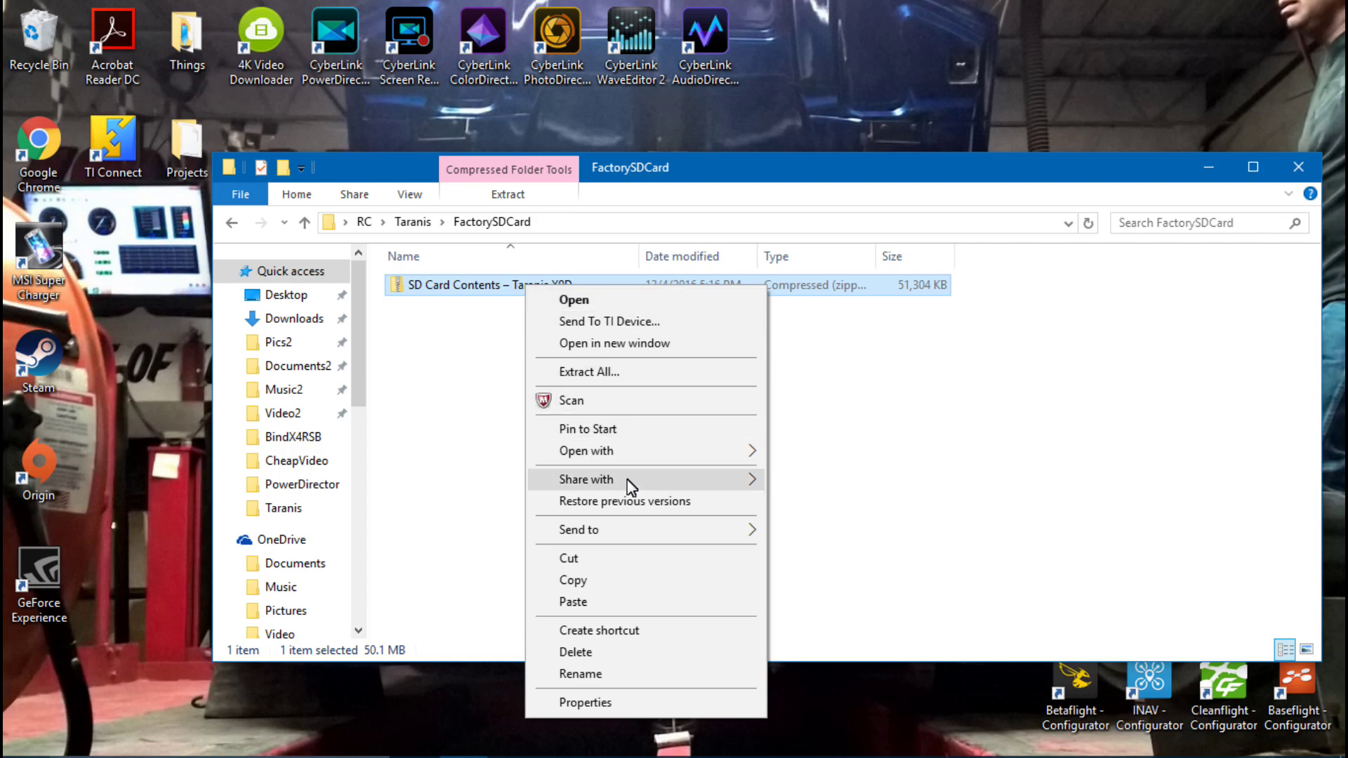
{"action": "mouse_move", "coordinate": [642, 452]}
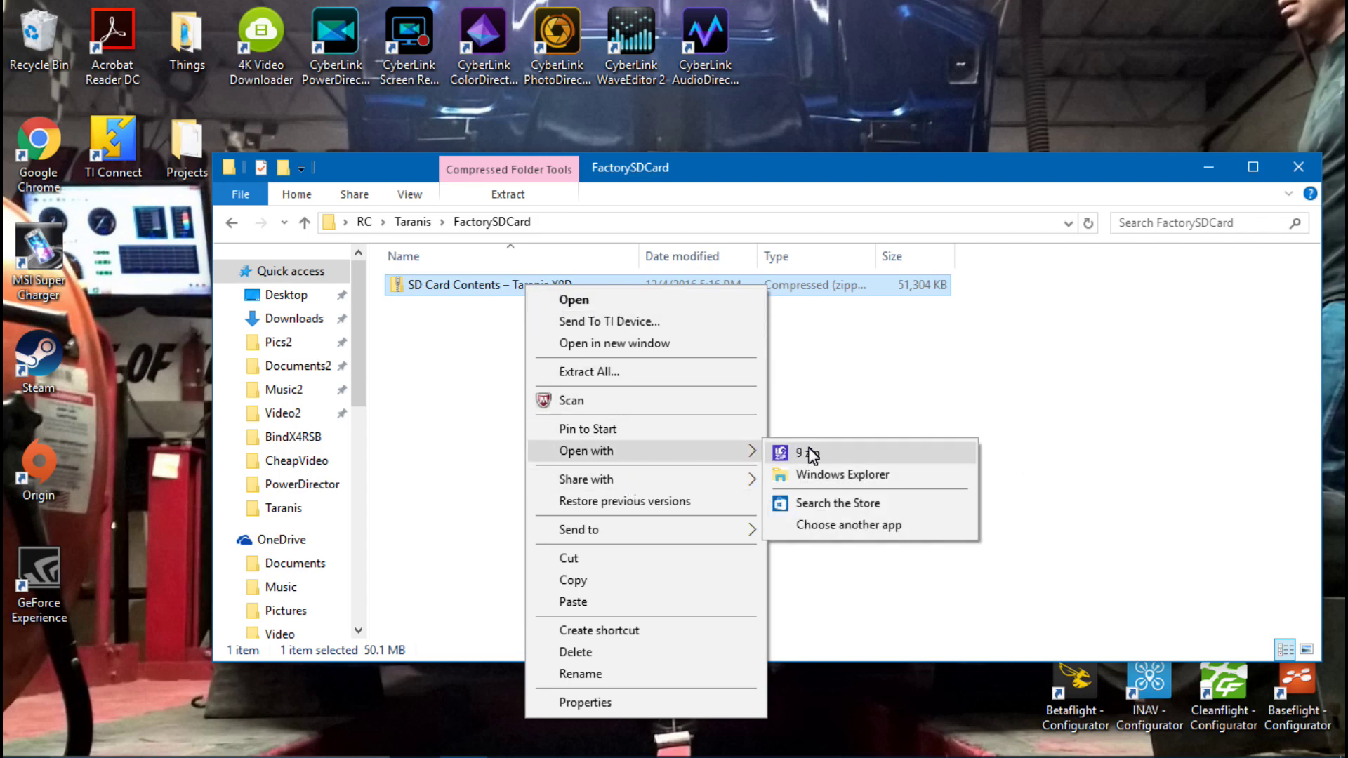
{"action": "left_click", "coordinate": [807, 453]}
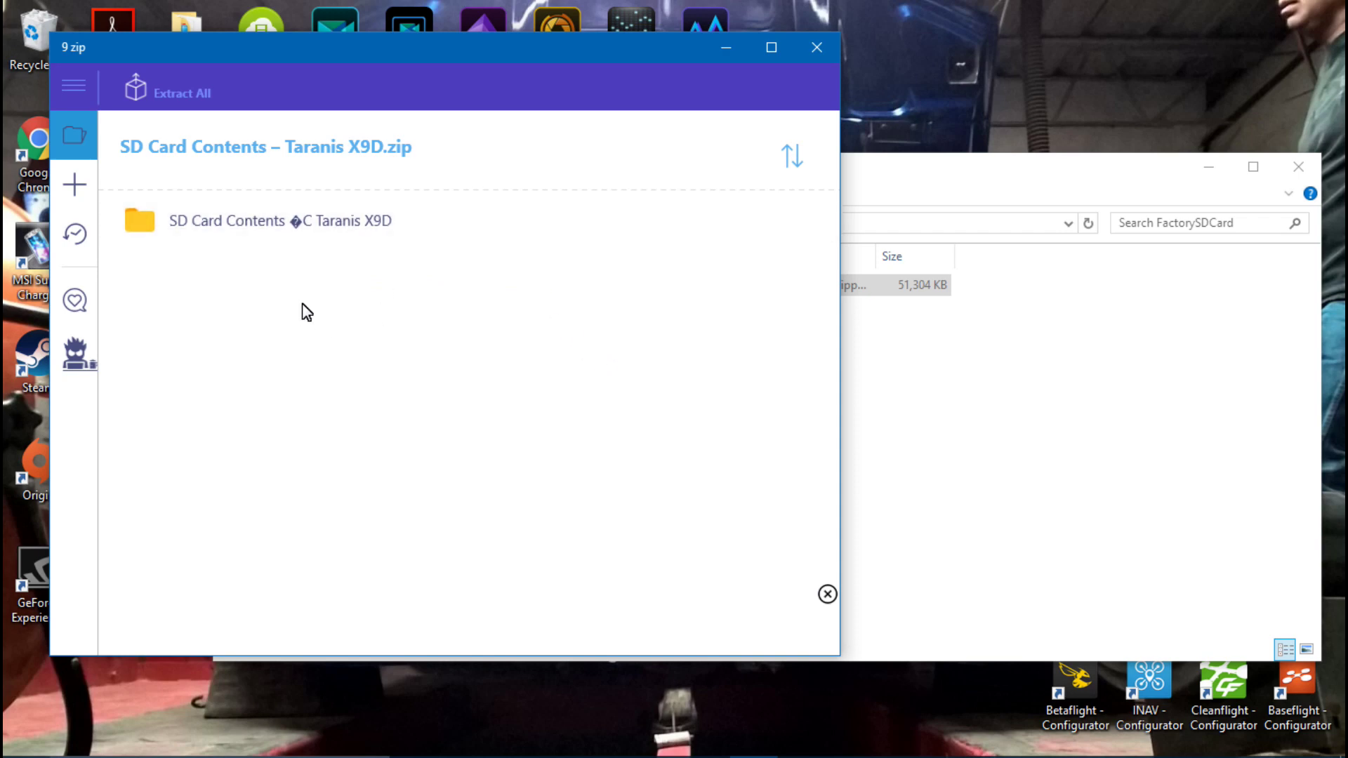
{"action": "left_click", "coordinate": [177, 98]}
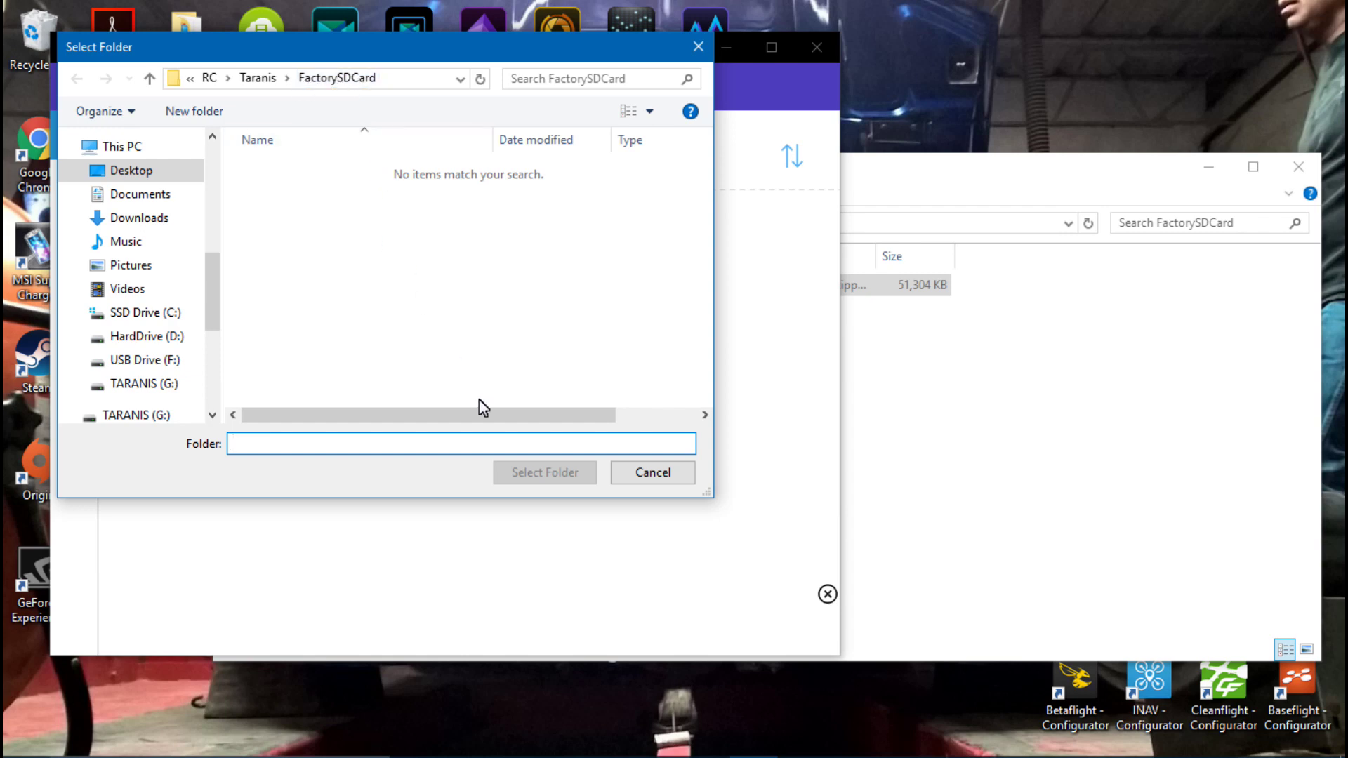
{"action": "left_click", "coordinate": [393, 294]}
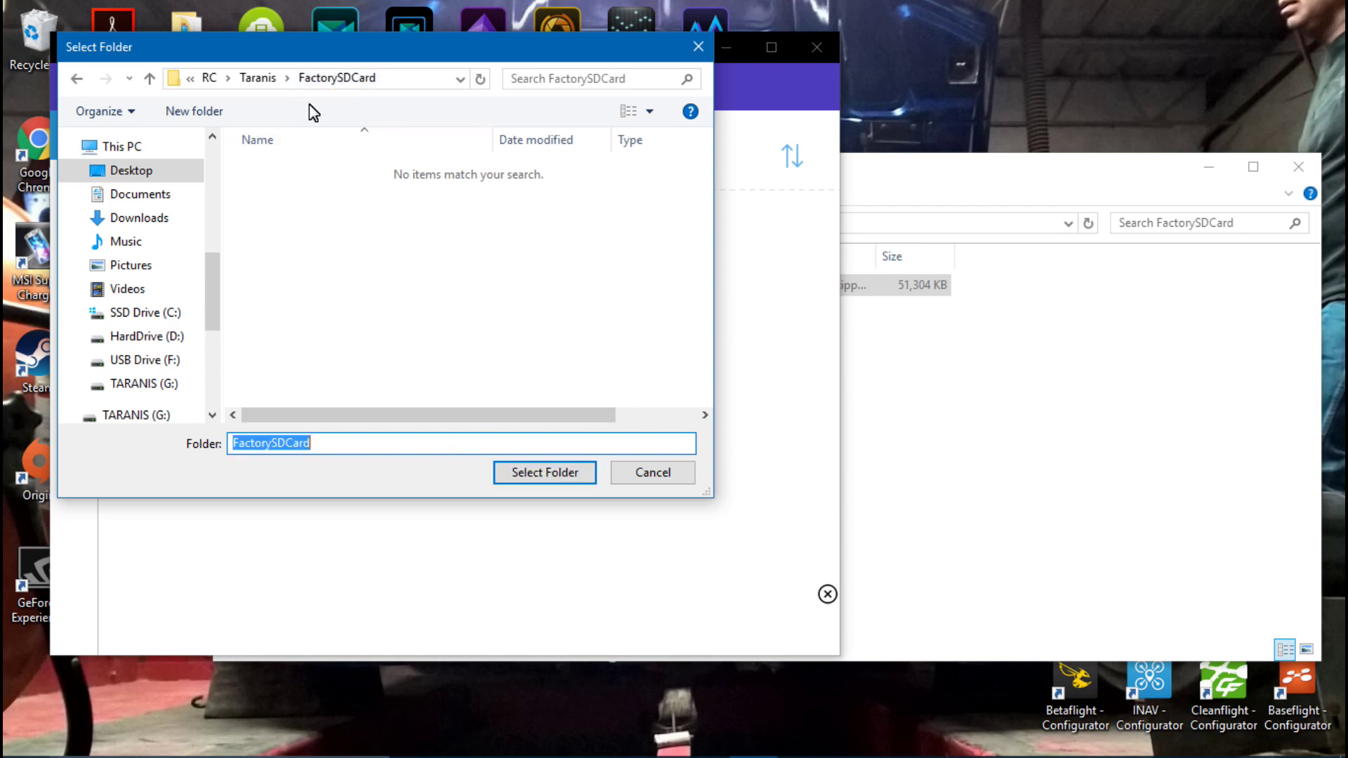
{"action": "left_click", "coordinate": [542, 481]}
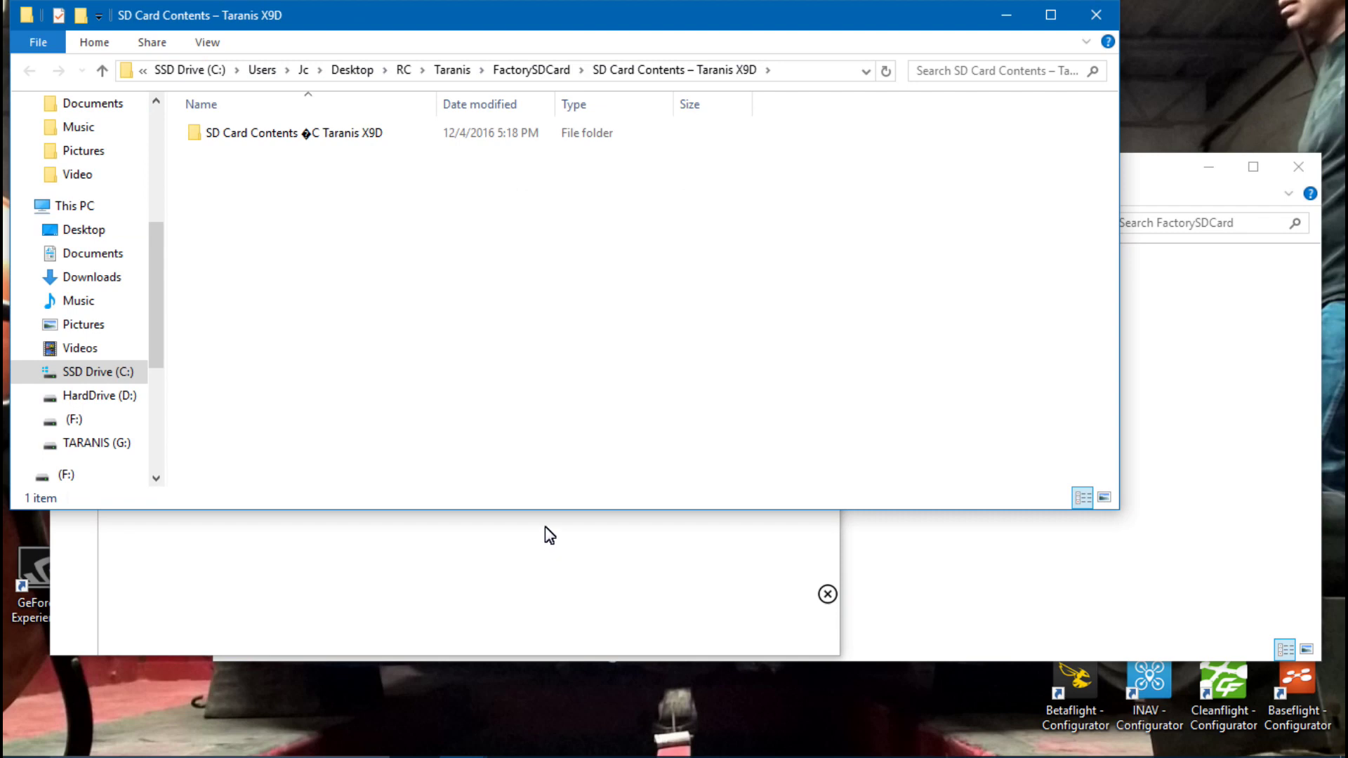
Close 9 zip and delete the downloaded zip, keeping the extracted folder
{"action": "left_click", "coordinate": [1110, 20]}
{"action": "left_click", "coordinate": [819, 51]}
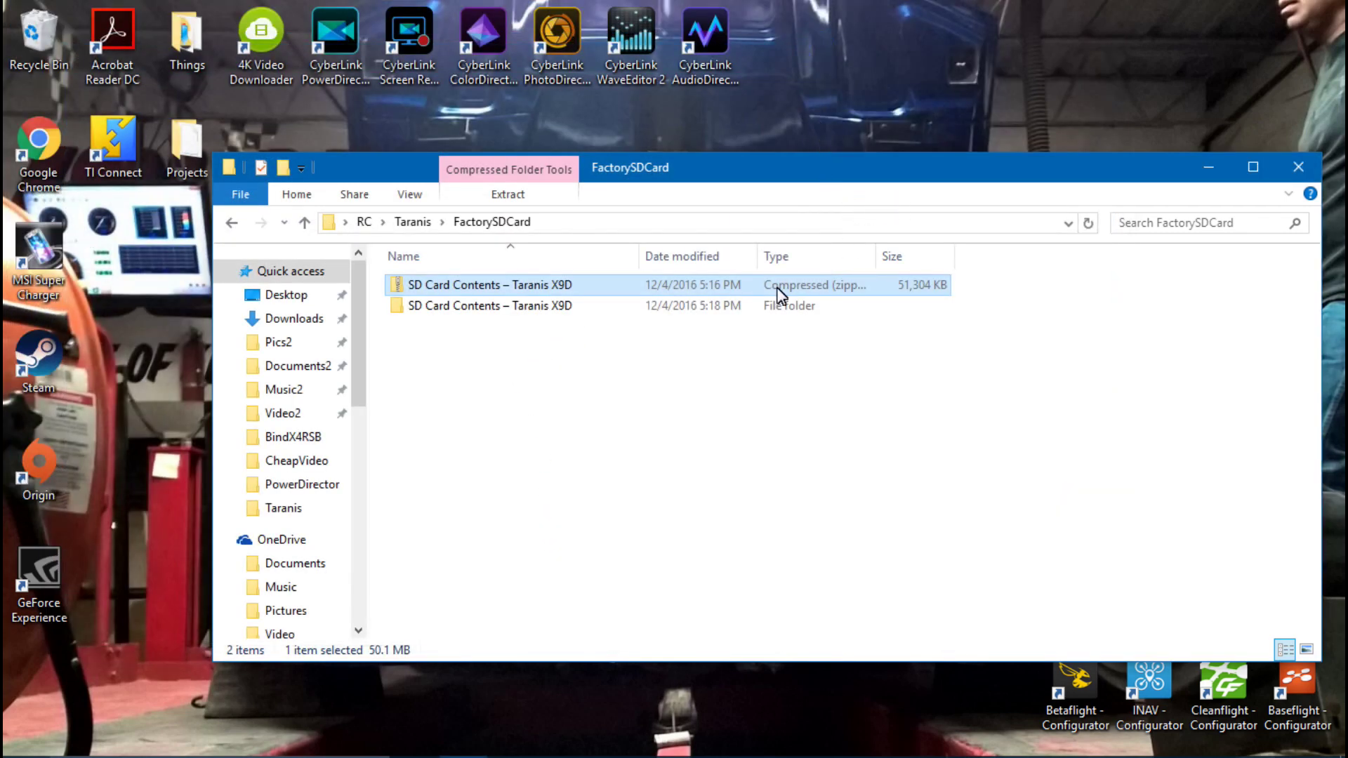
{"action": "left_click", "coordinate": [479, 423]}
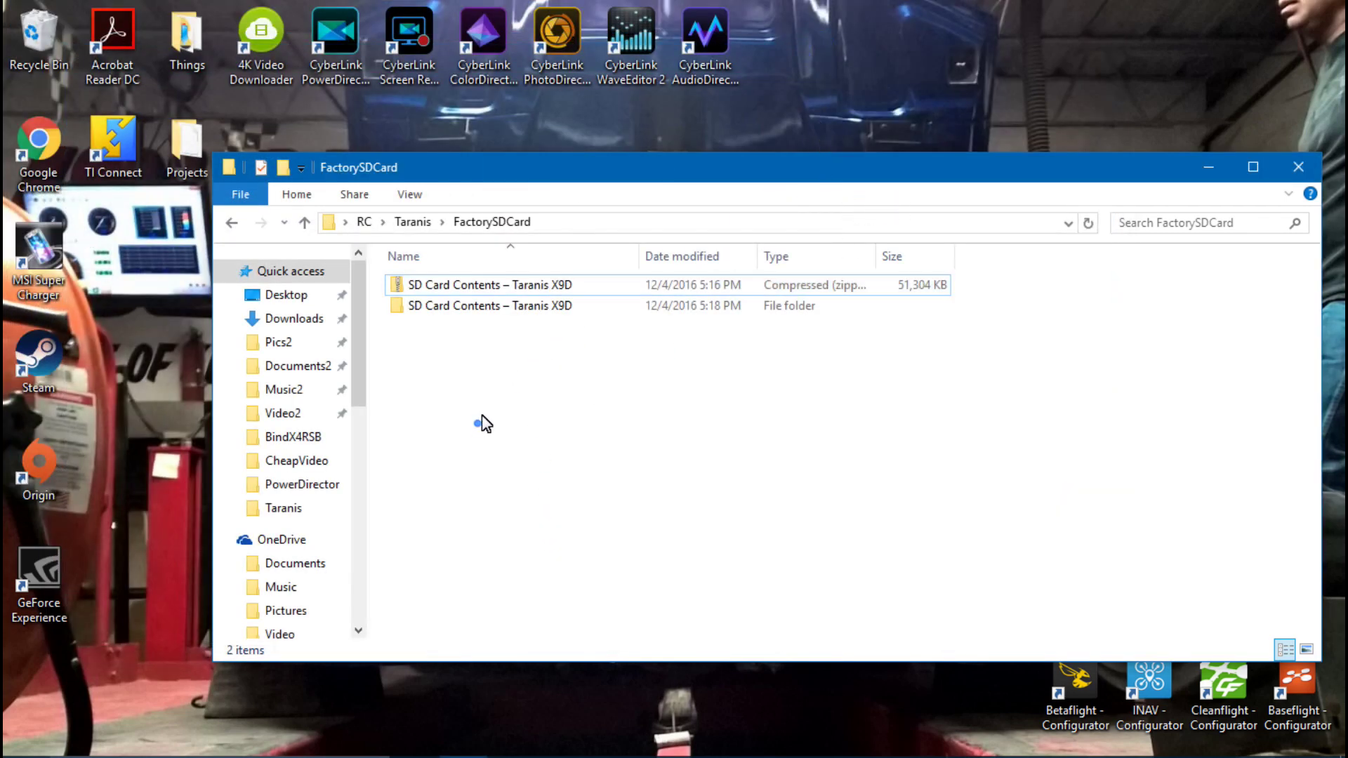
{"action": "left_click", "coordinate": [453, 288]}
{"action": "right_click", "coordinate": [453, 294]}
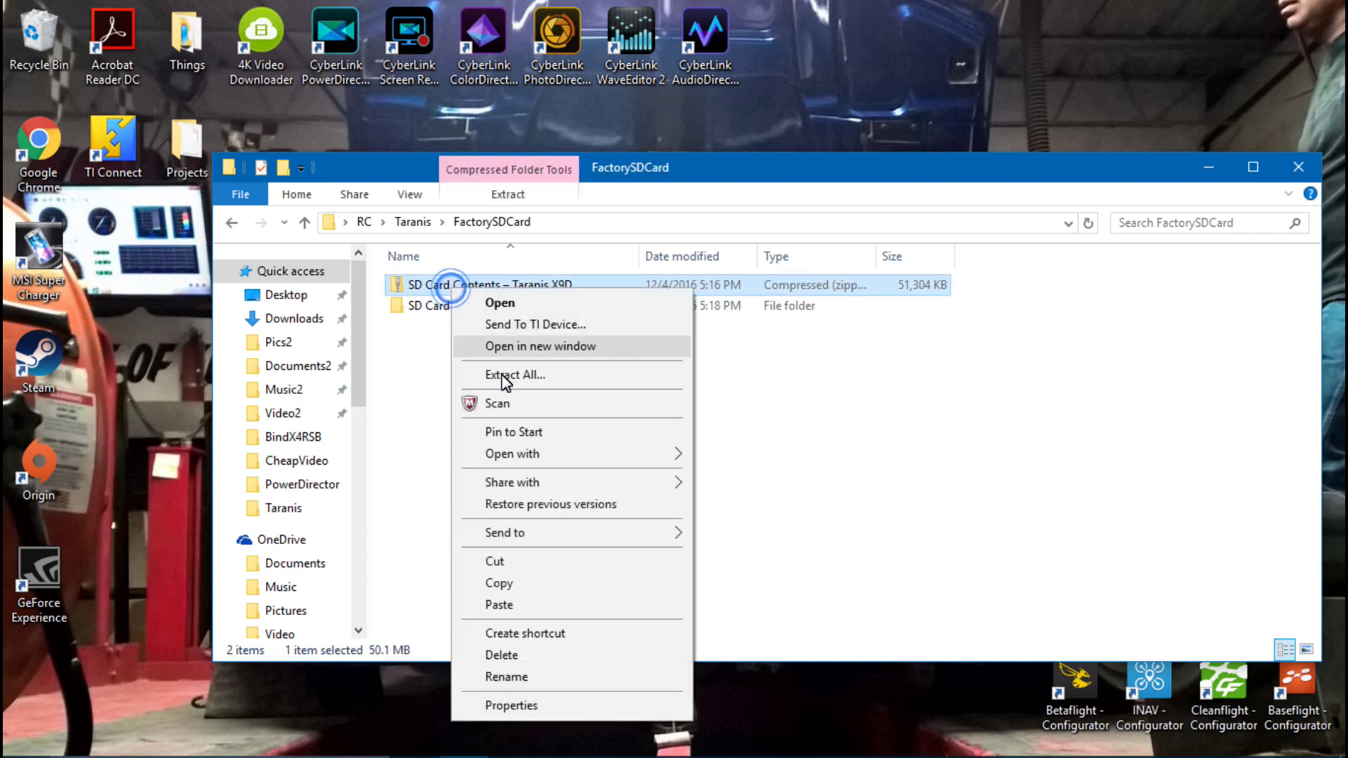
{"action": "left_click", "coordinate": [512, 660]}
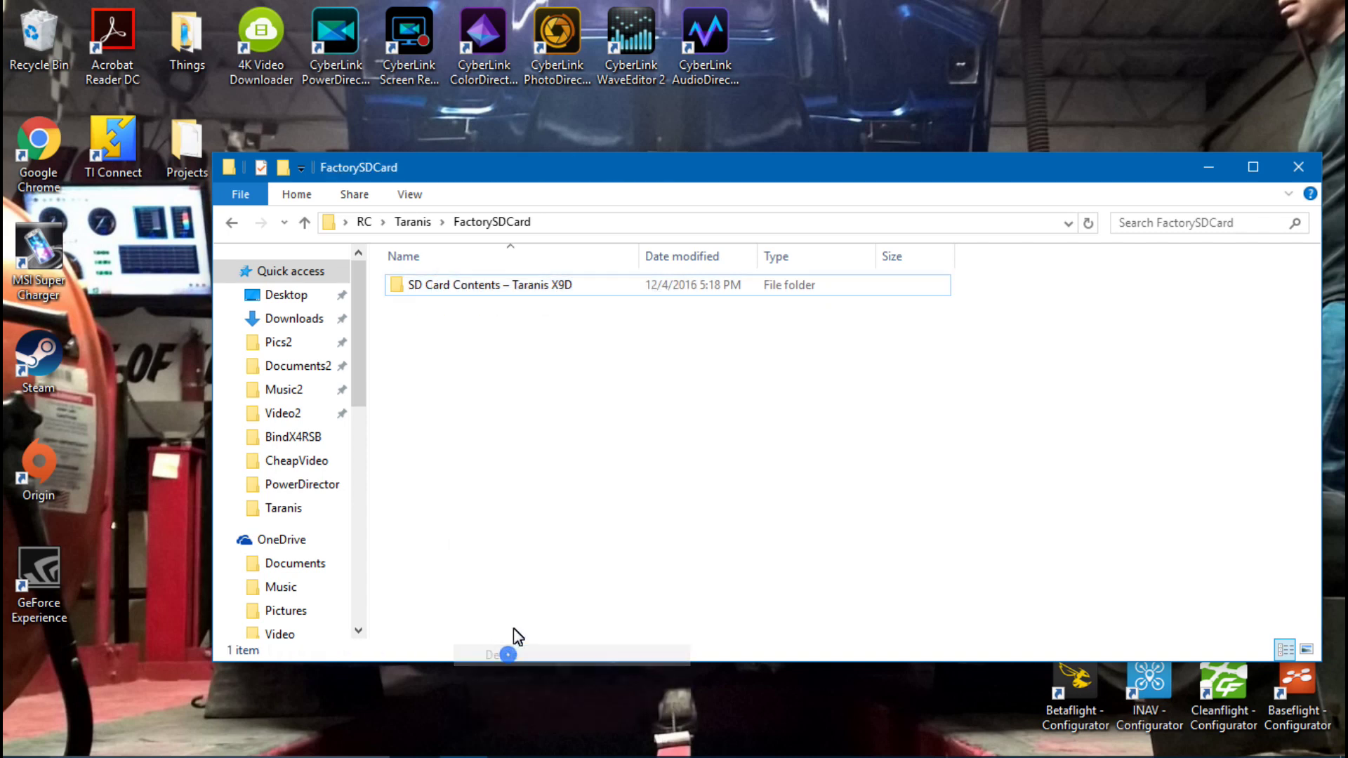
Open the inner Taranis X9D contents folder and delete its 'Resources for the user' folder
{"action": "left_click", "coordinate": [467, 290]}
{"action": "double_click", "coordinate": [467, 291]}
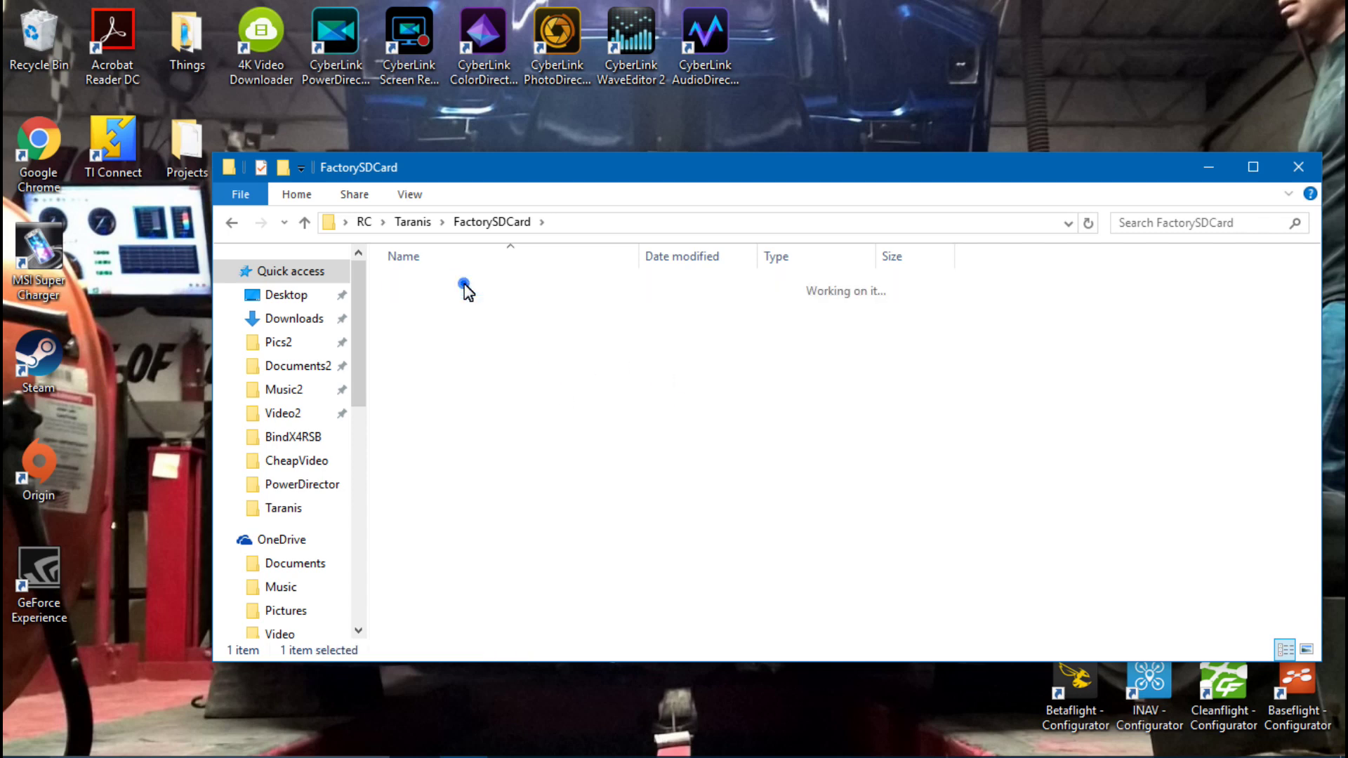
{"action": "double_click", "coordinate": [464, 288]}
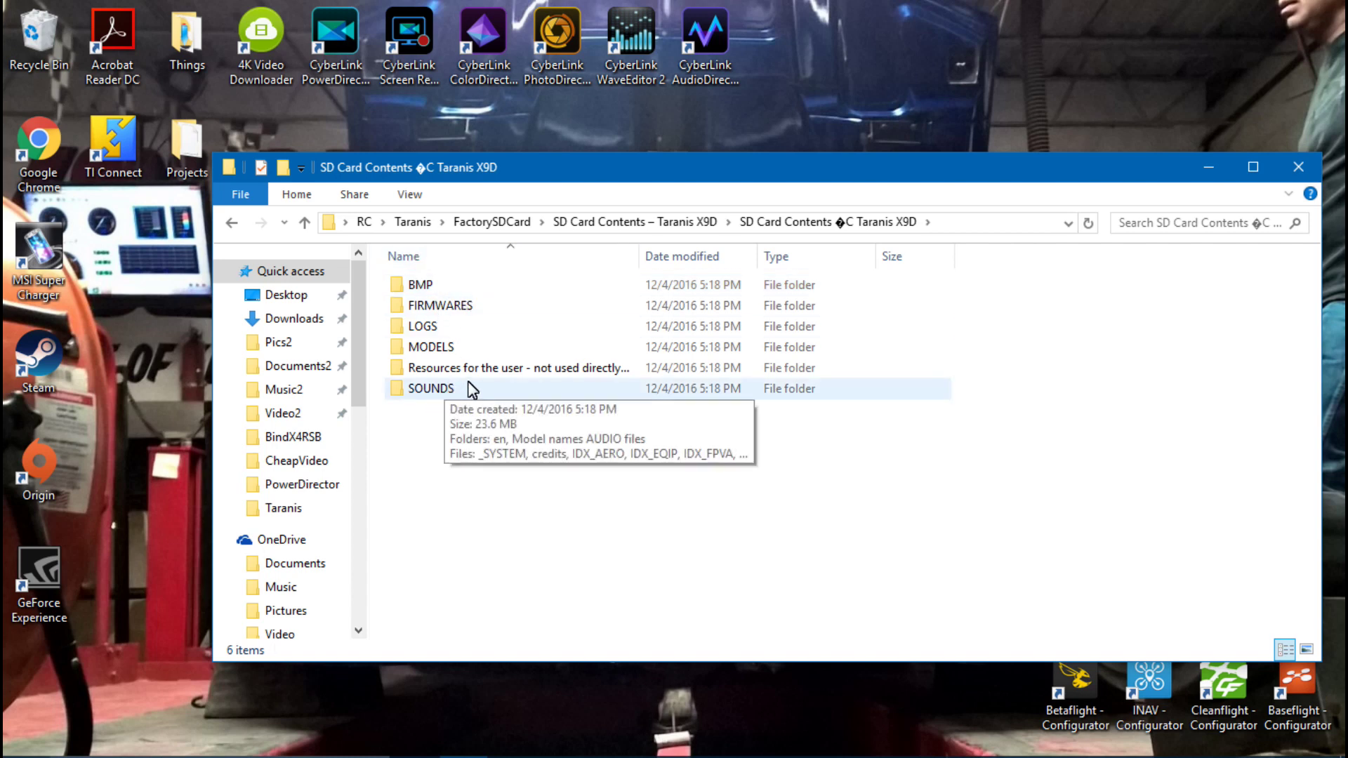
{"action": "left_click", "coordinate": [497, 371]}
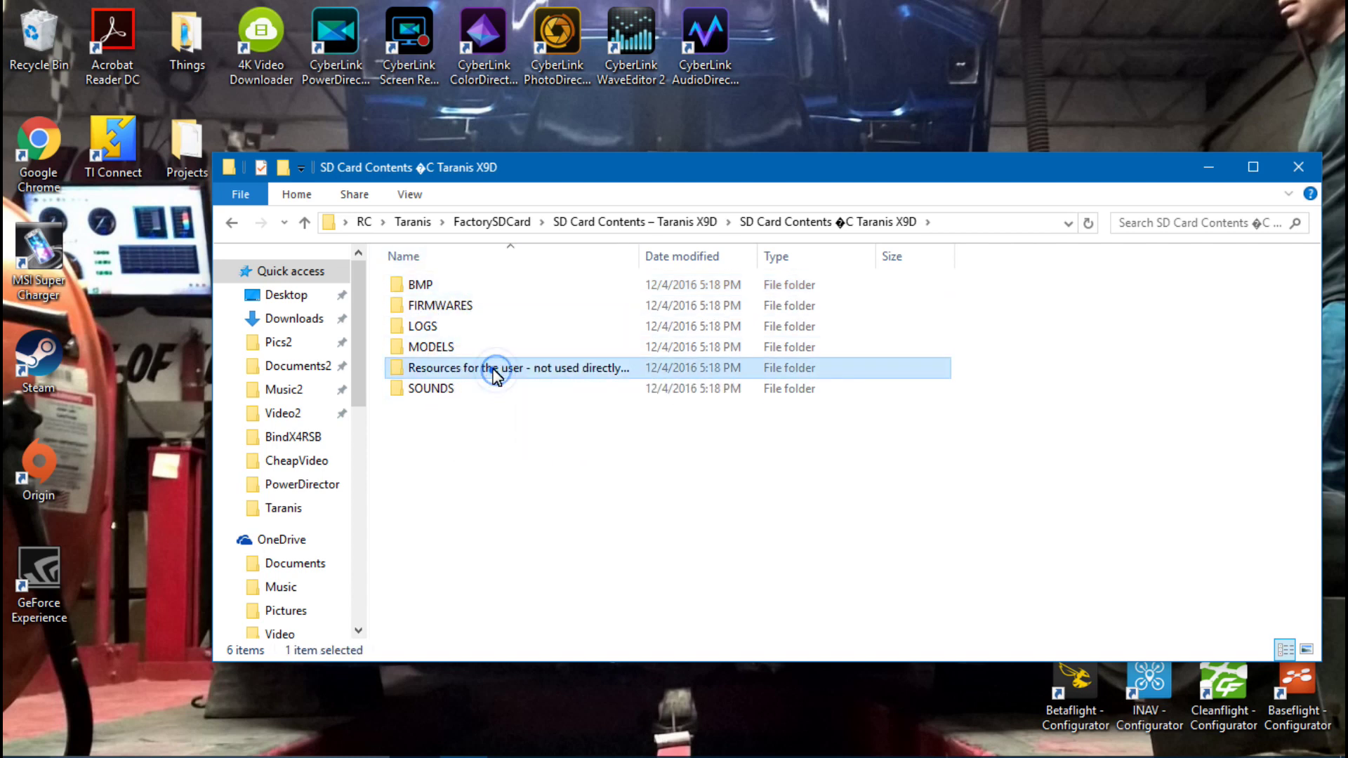
{"action": "right_click", "coordinate": [497, 374]}
{"action": "left_click", "coordinate": [555, 691]}
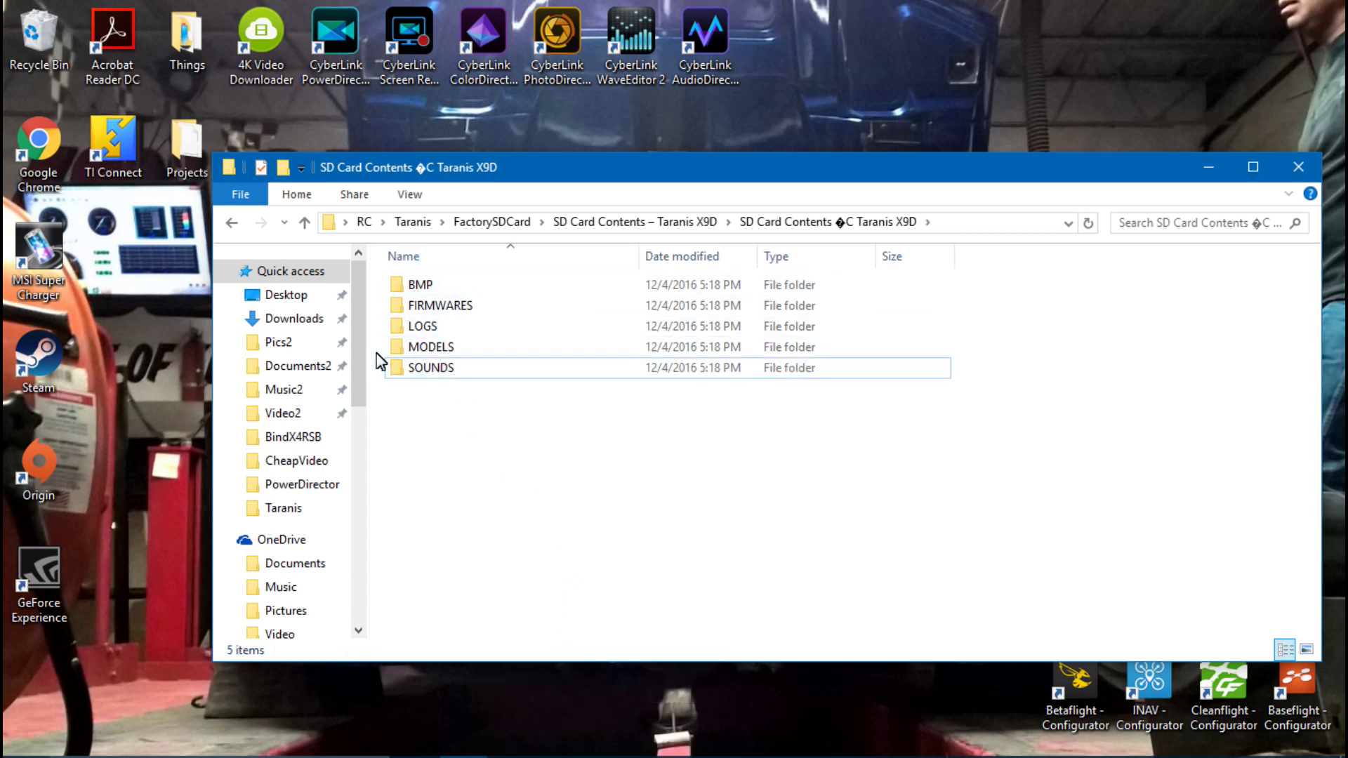
{"action": "left_click_drag", "start_coordinate": [359, 336], "coordinate": [365, 543]}
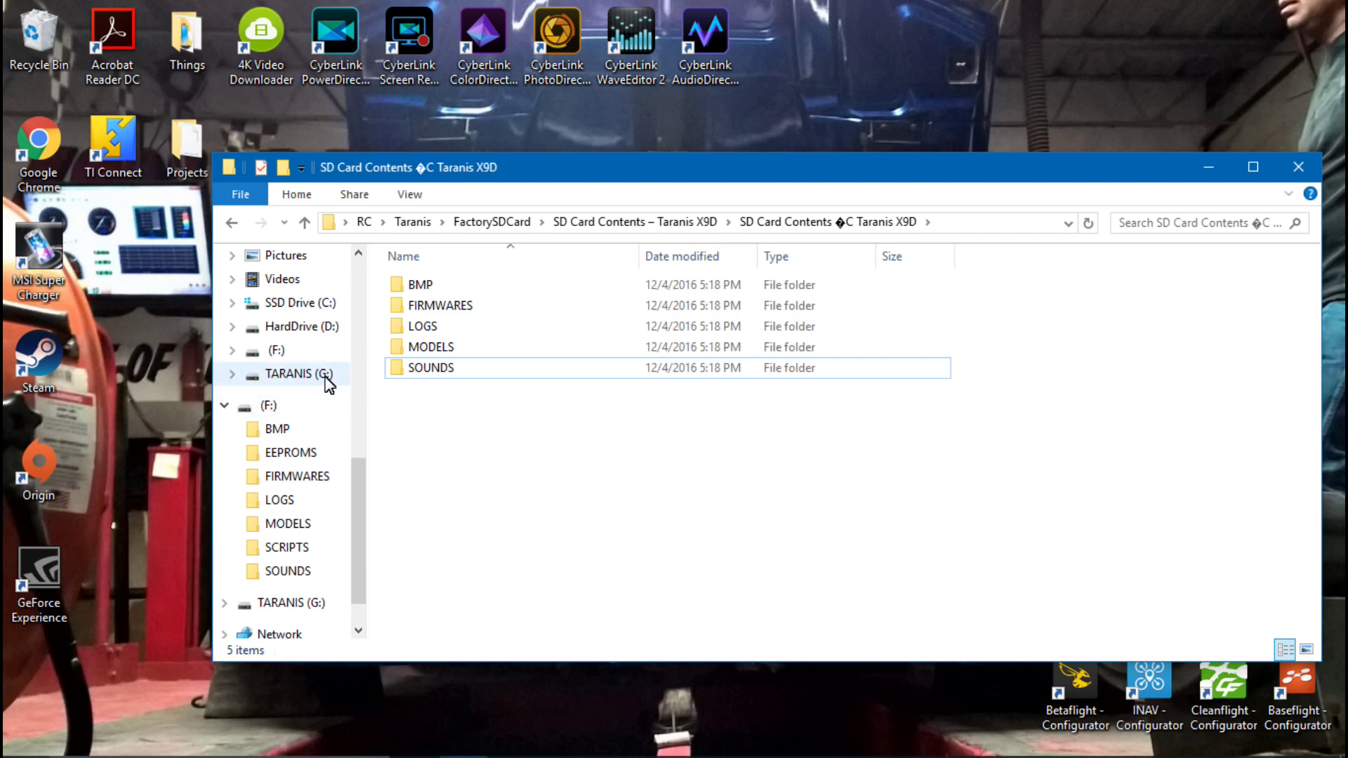
{"action": "left_click_drag", "start_coordinate": [356, 470], "coordinate": [355, 490]}
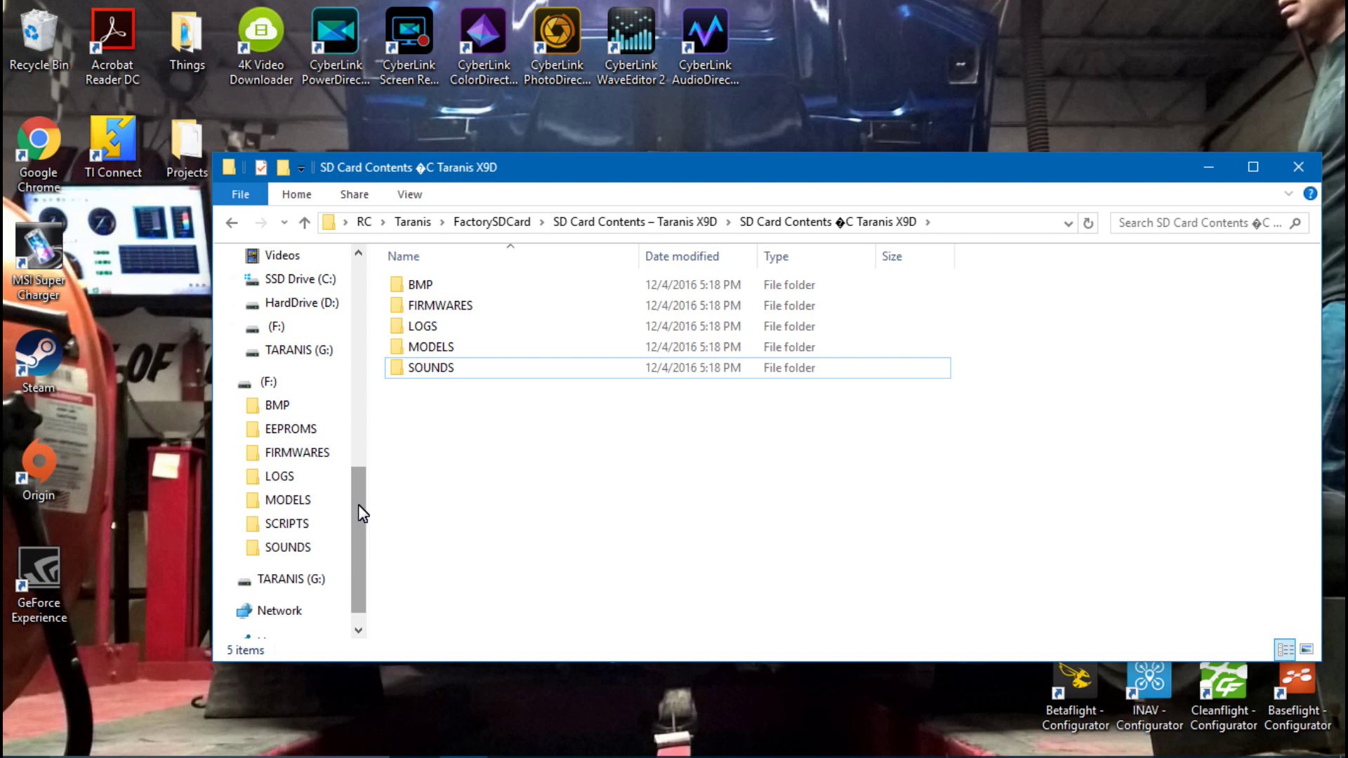
Copy the five folders BMP, FIRMWARES, LOGS, MODELS and SOUNDS
{"action": "scroll", "coordinate": [355, 508], "scroll_direction": "up", "scroll_amount": 1}
{"action": "left_click", "coordinate": [422, 289]}
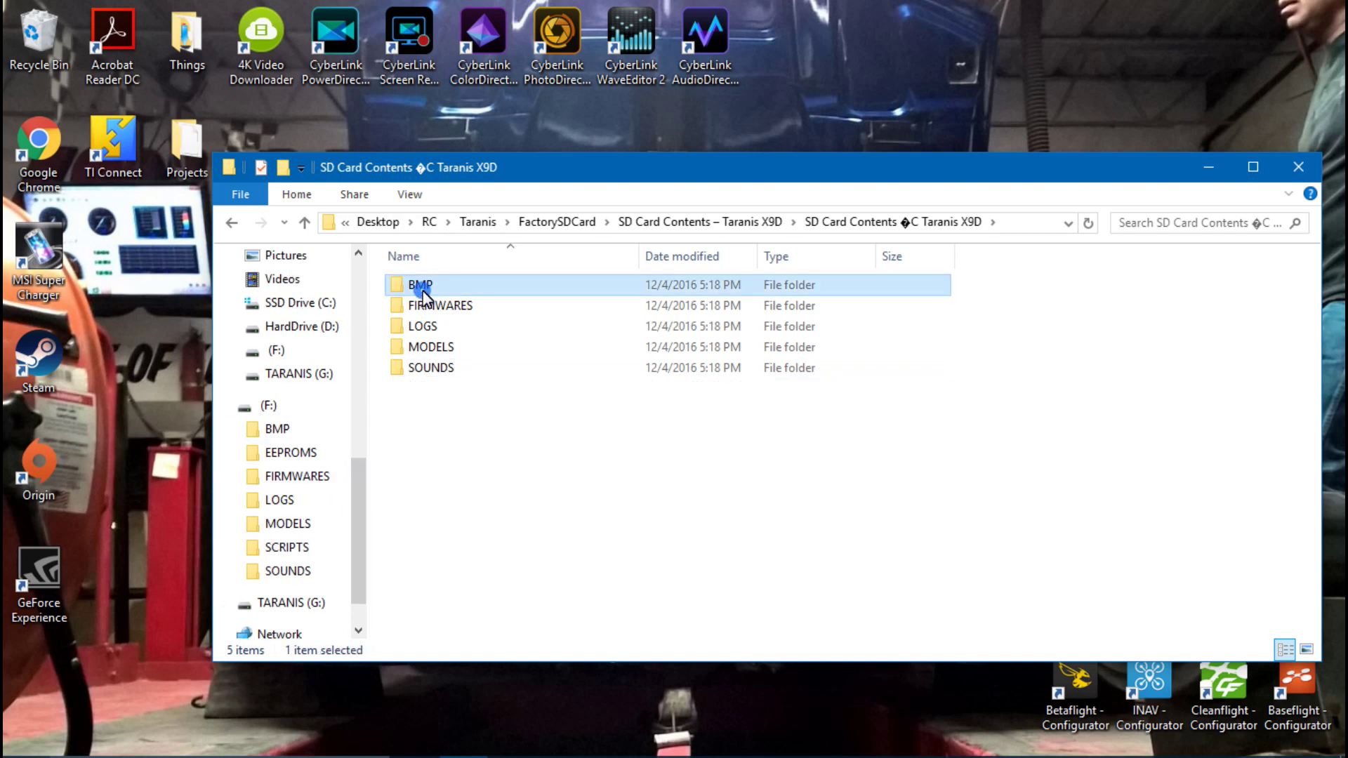
{"action": "mouse_move", "coordinate": [435, 377]}
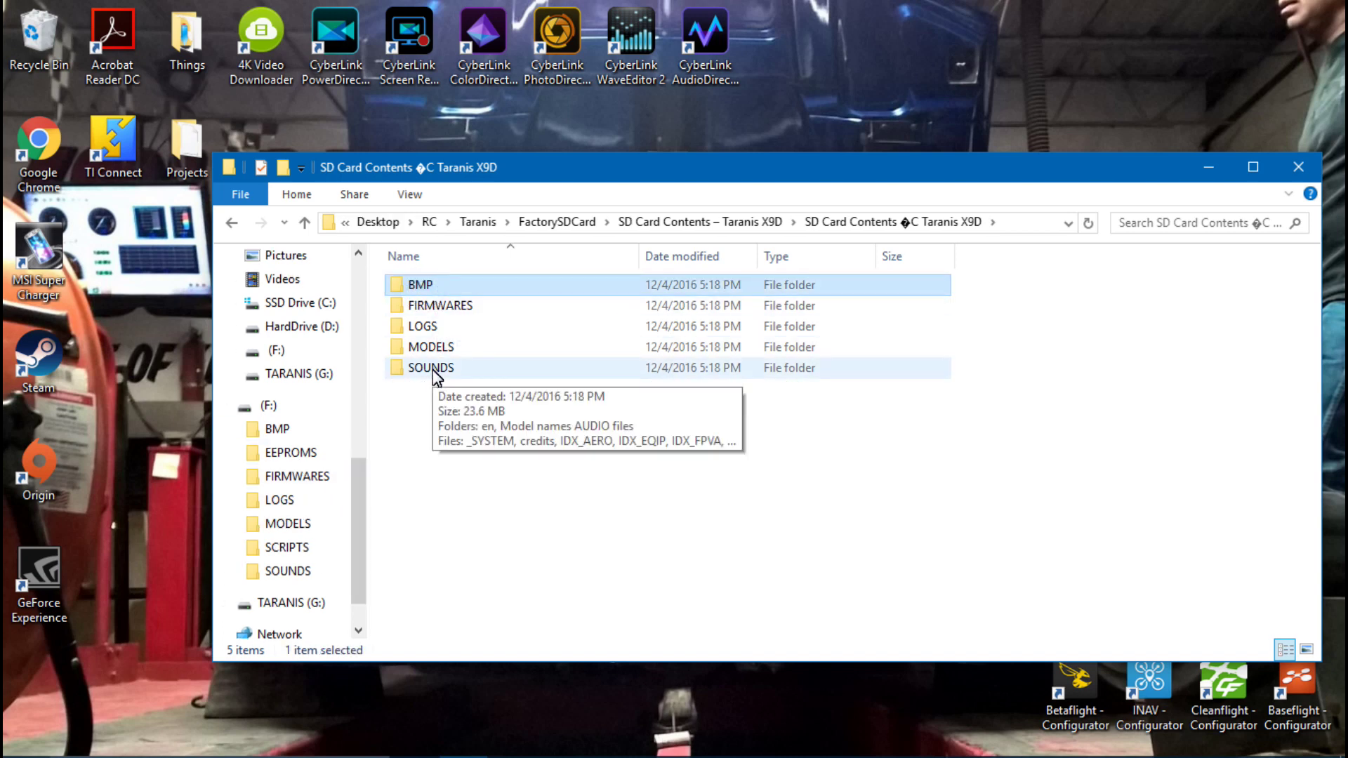
{"action": "left_click", "coordinate": [434, 371], "text": "shift"}
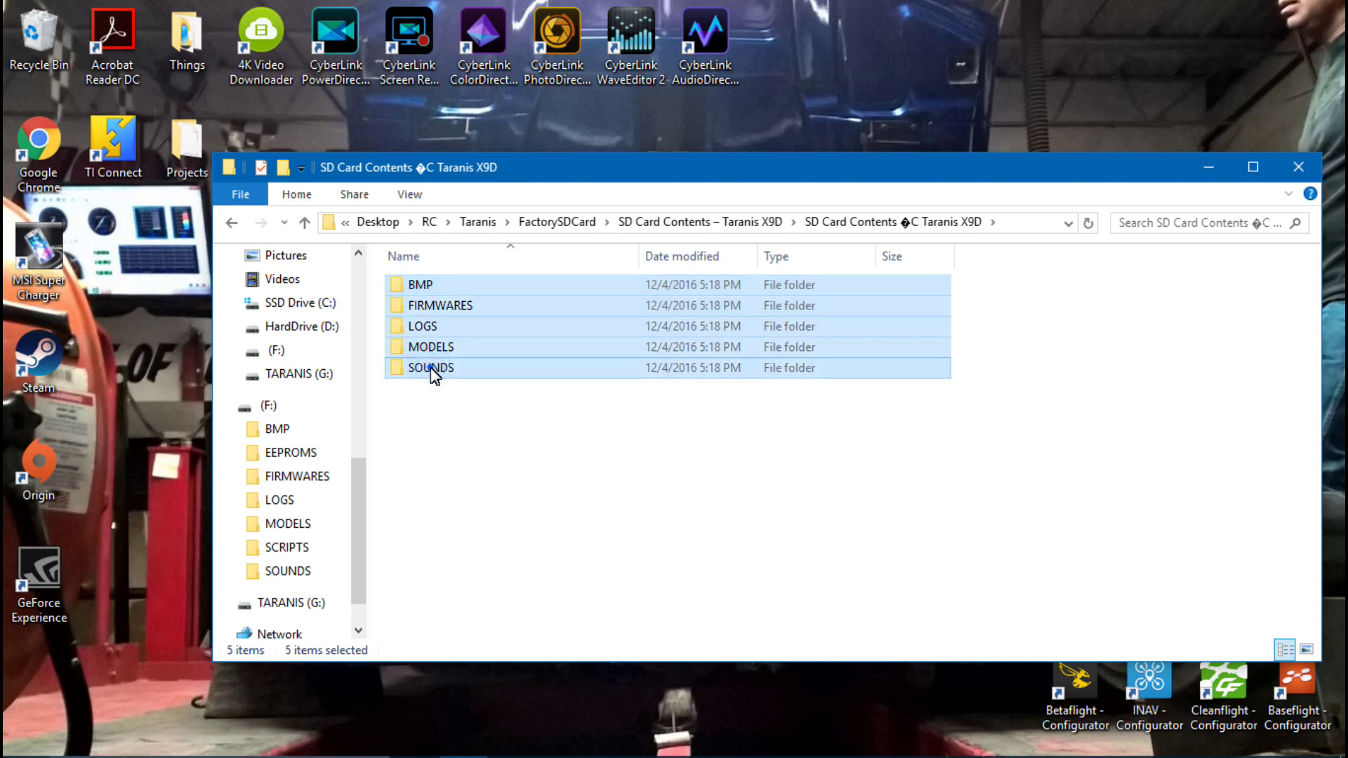
{"action": "right_click", "coordinate": [431, 367]}
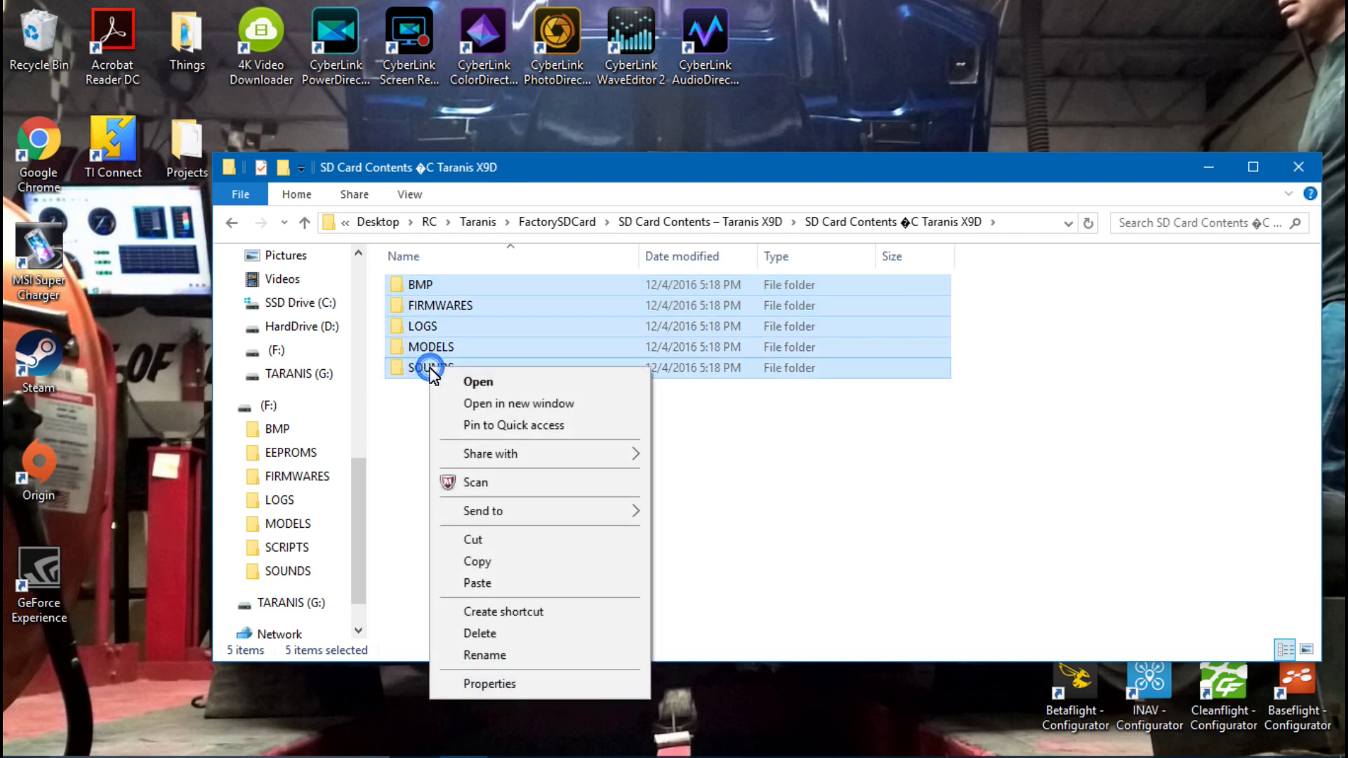
{"action": "left_click", "coordinate": [487, 563]}
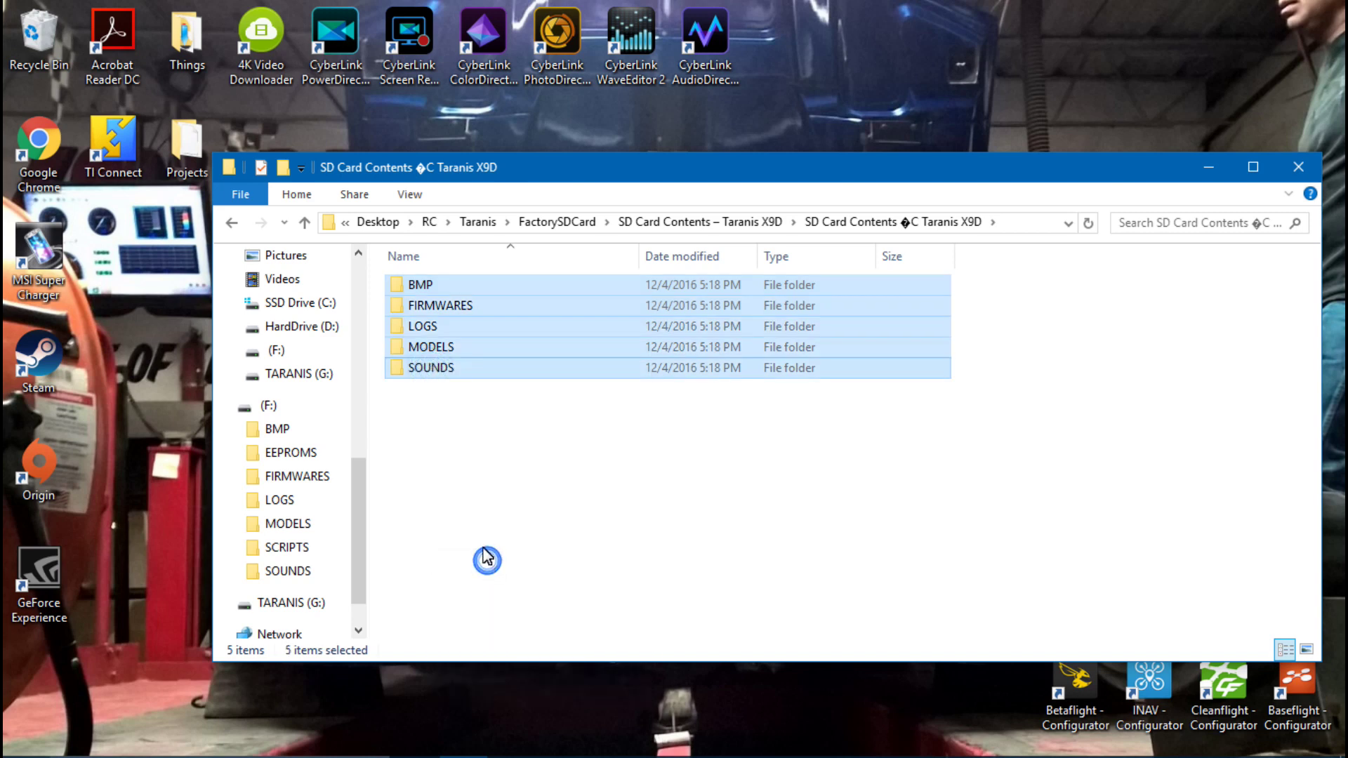
Paste the folders onto the (F:) drive, replacing the existing files there
{"action": "left_click", "coordinate": [271, 410]}
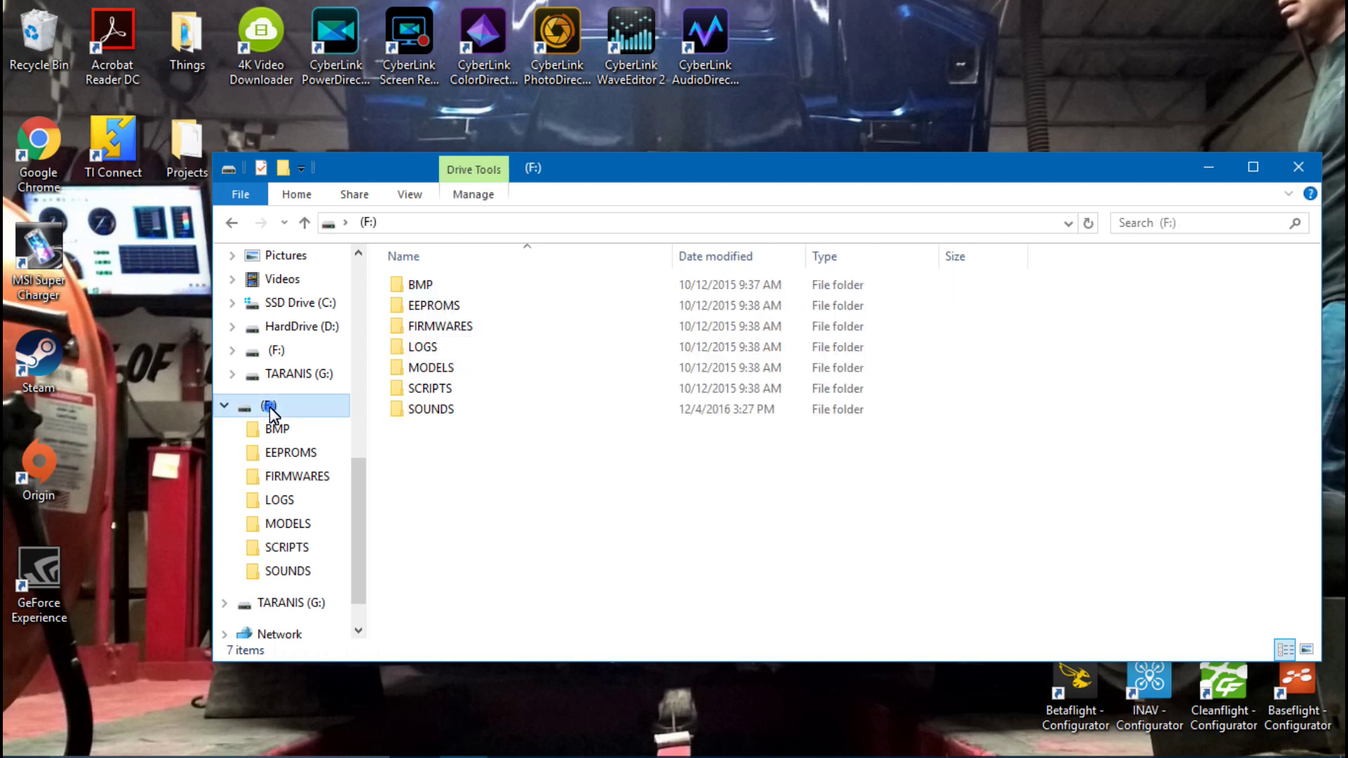
{"action": "right_click", "coordinate": [475, 500]}
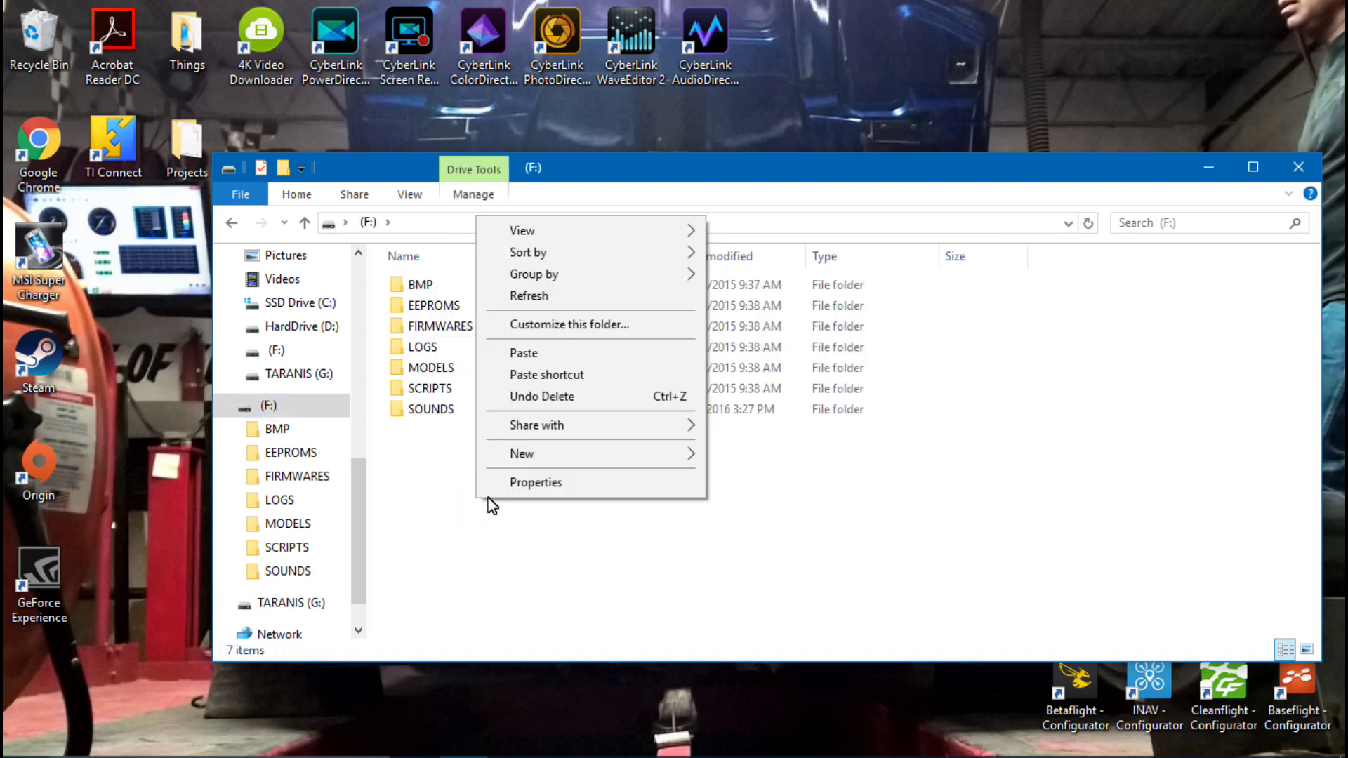
{"action": "left_click", "coordinate": [532, 355]}
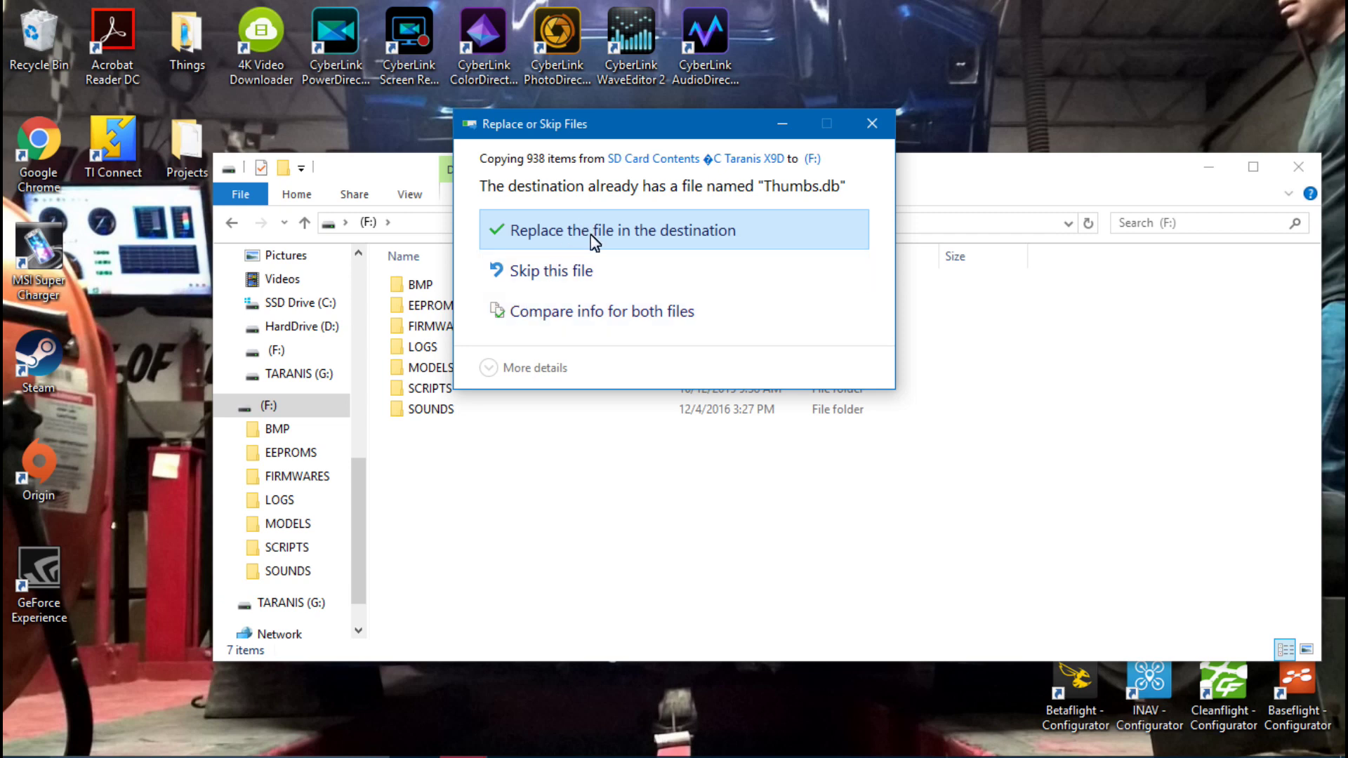
{"action": "left_click", "coordinate": [636, 232]}
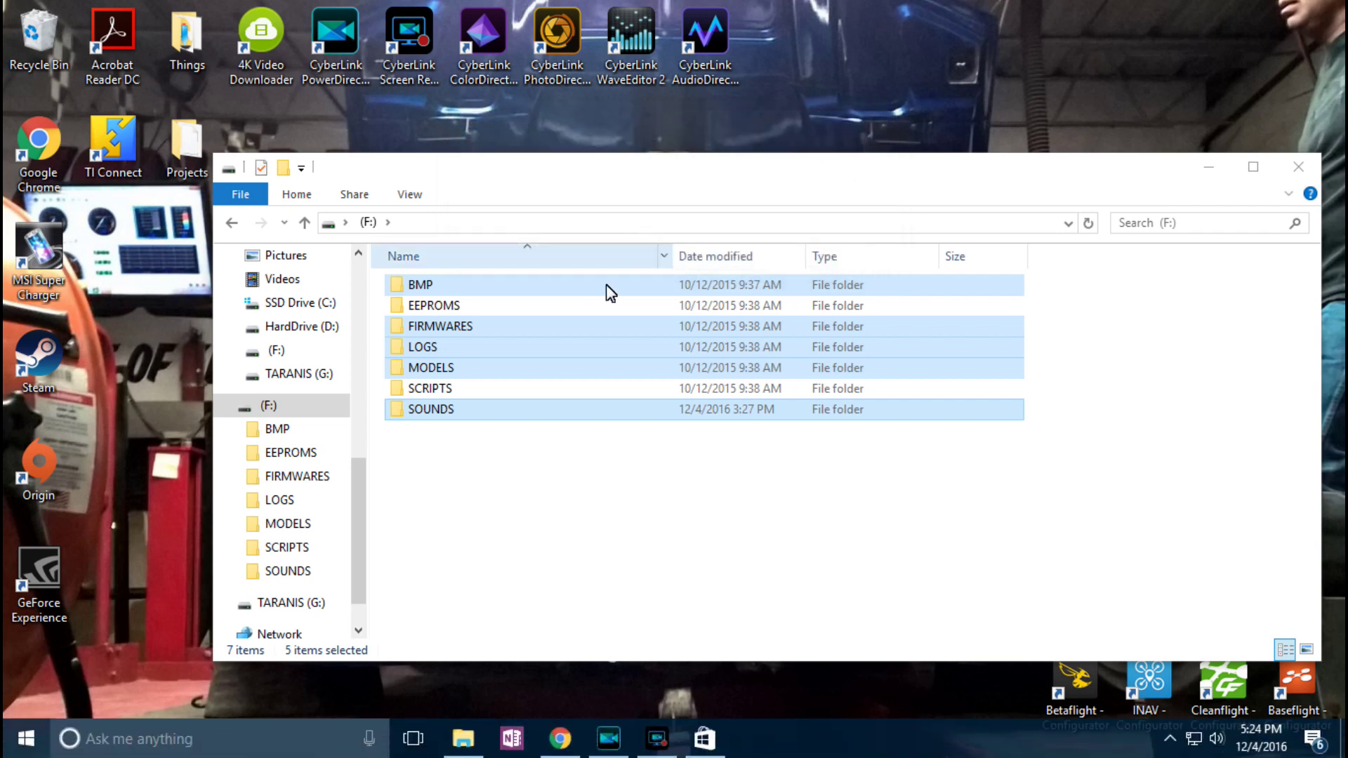
{"action": "left_click", "coordinate": [551, 485]}
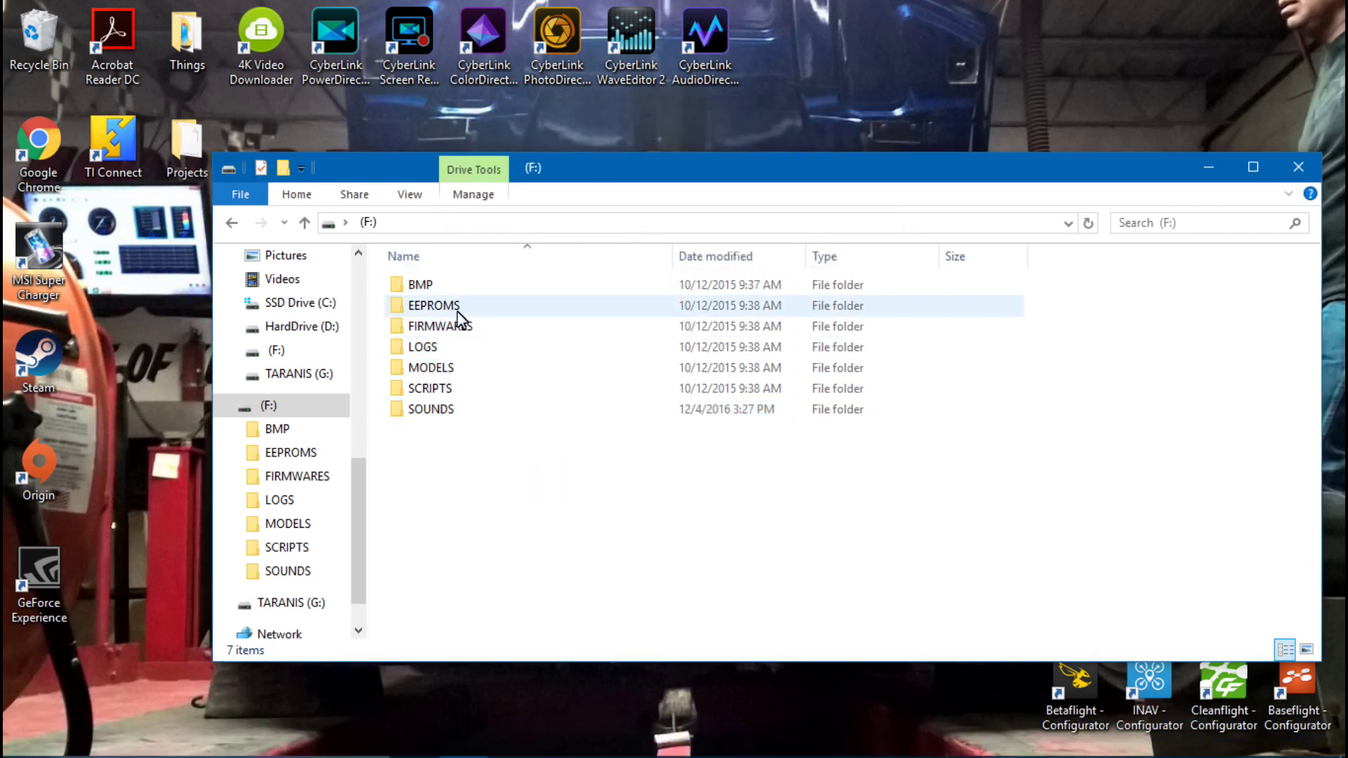
{"action": "double_click", "coordinate": [425, 285]}
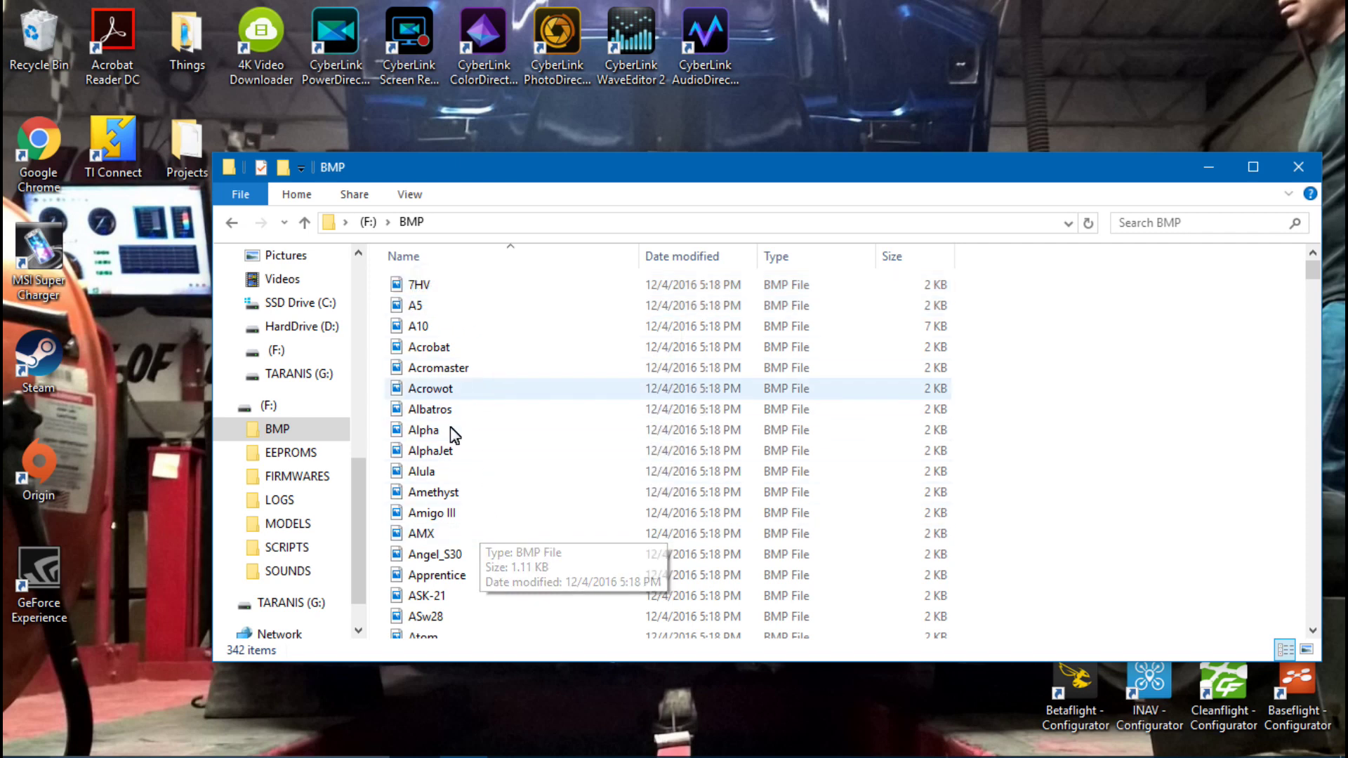
{"action": "left_click", "coordinate": [368, 221]}
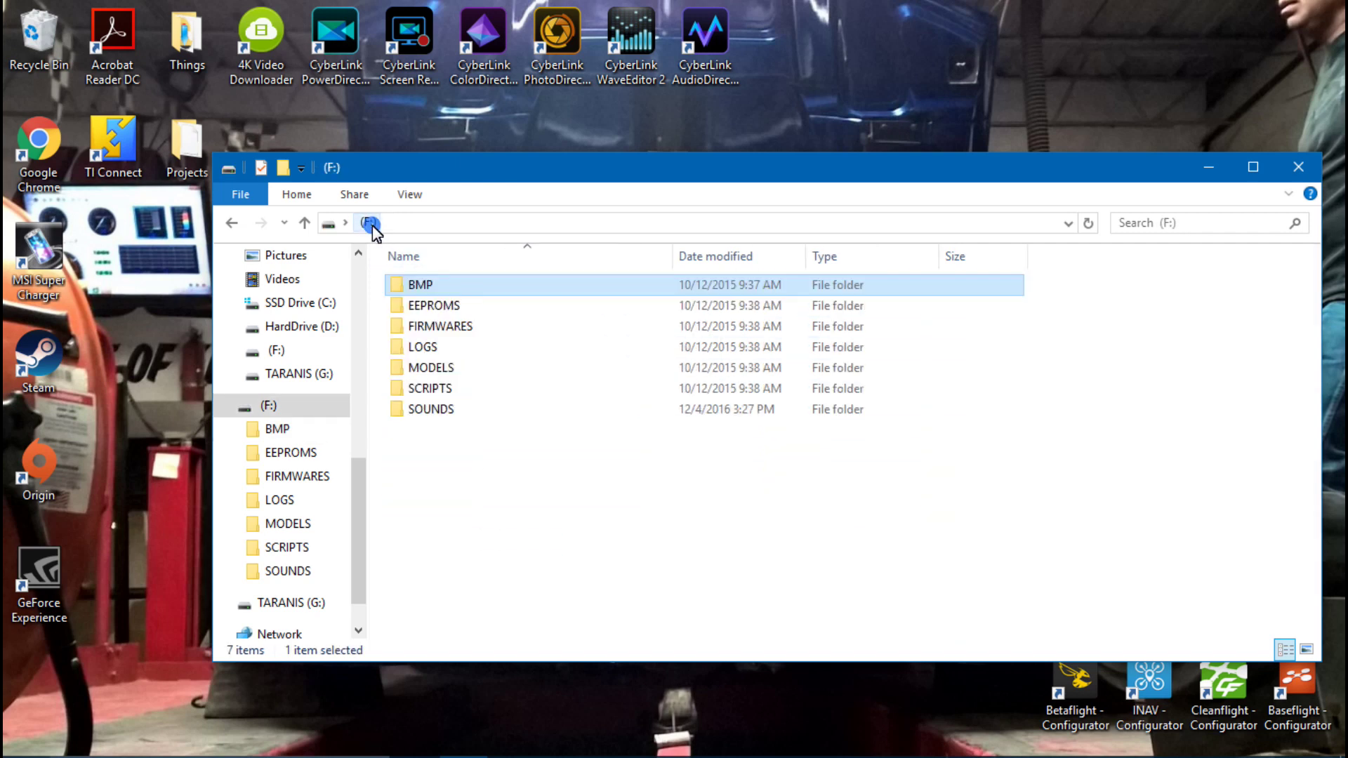
{"action": "double_click", "coordinate": [452, 307]}
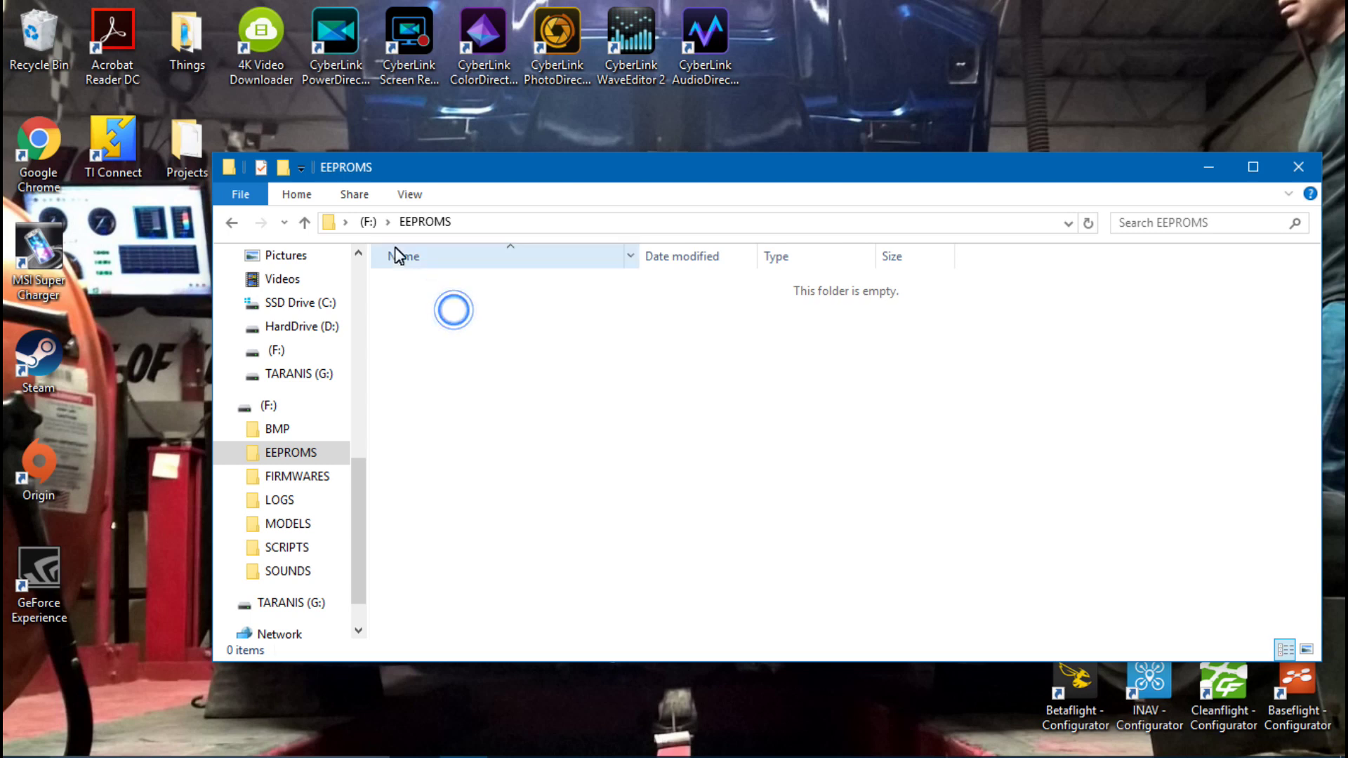
{"action": "left_click", "coordinate": [369, 222]}
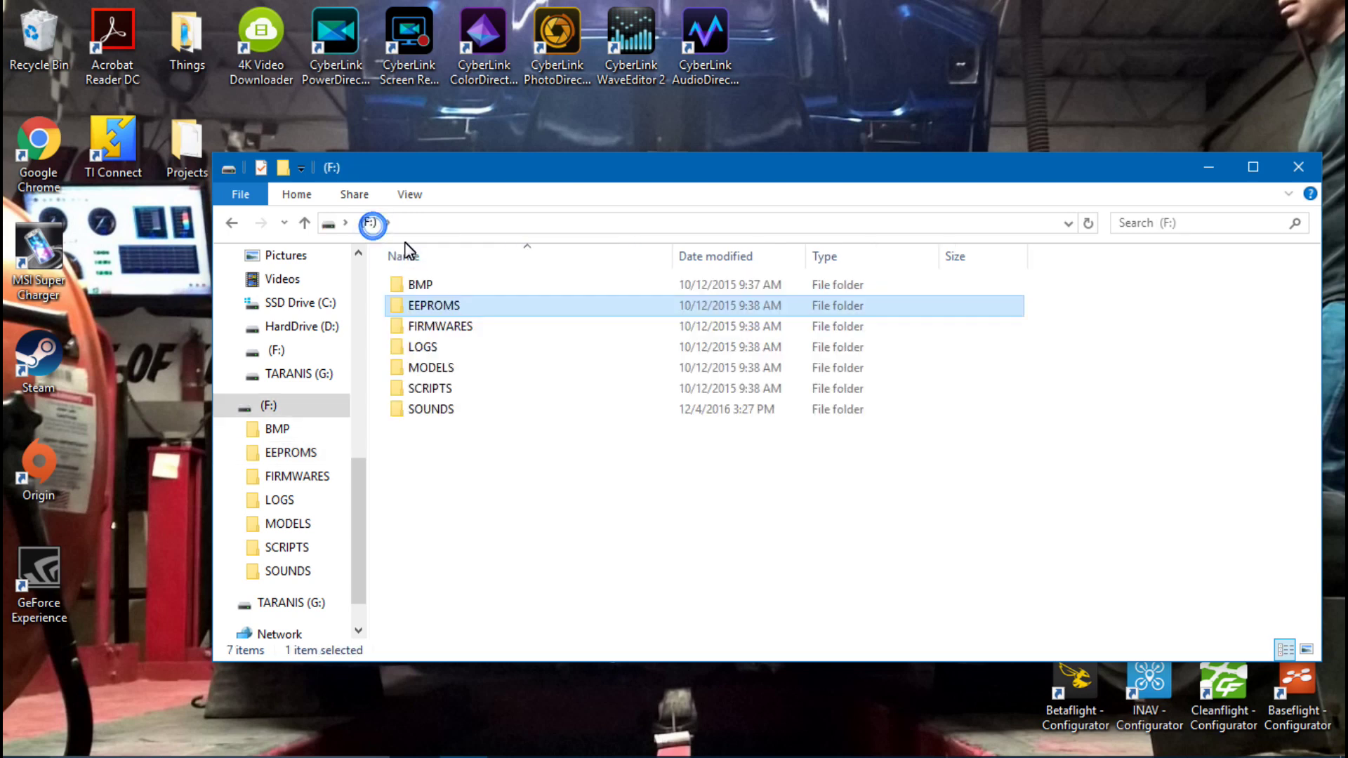
{"action": "left_click", "coordinate": [448, 327]}
{"action": "double_click", "coordinate": [448, 327]}
{"action": "left_click", "coordinate": [369, 223]}
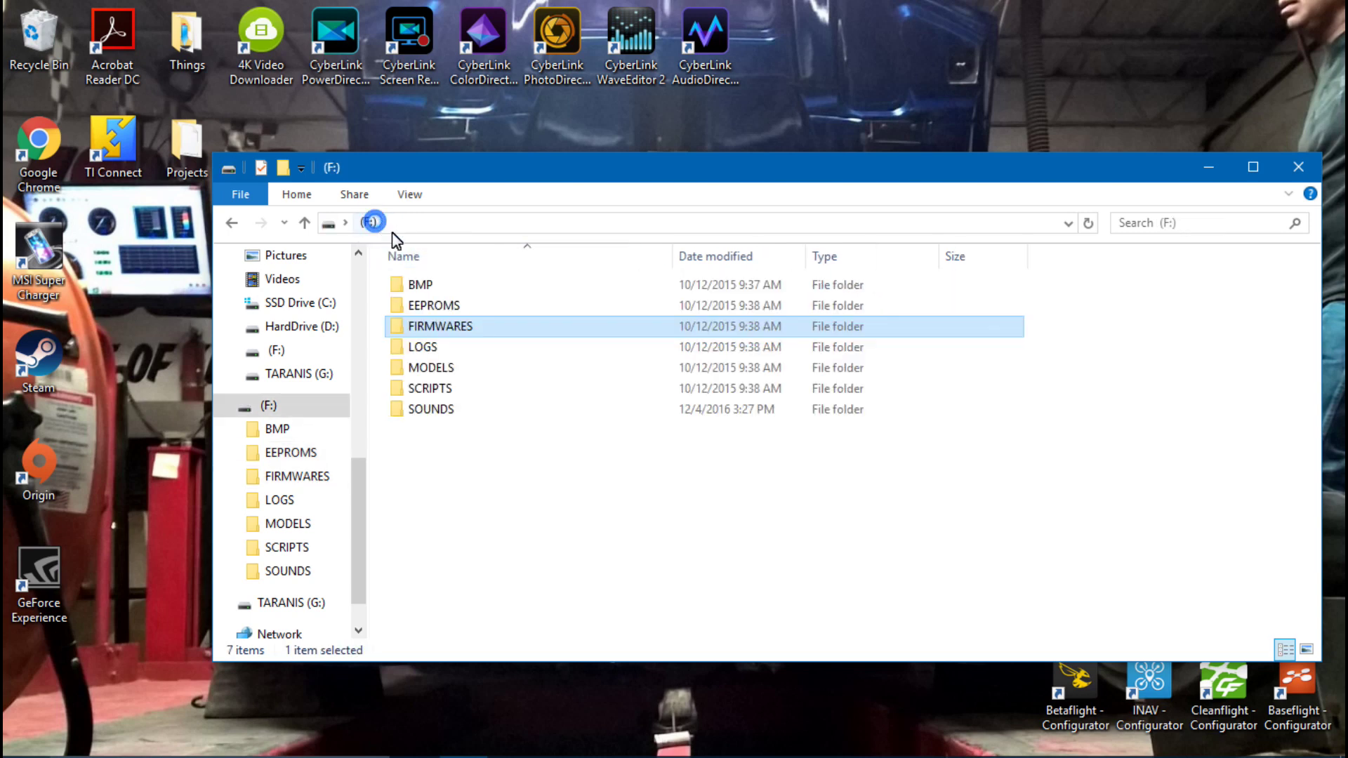
{"action": "double_click", "coordinate": [441, 409]}
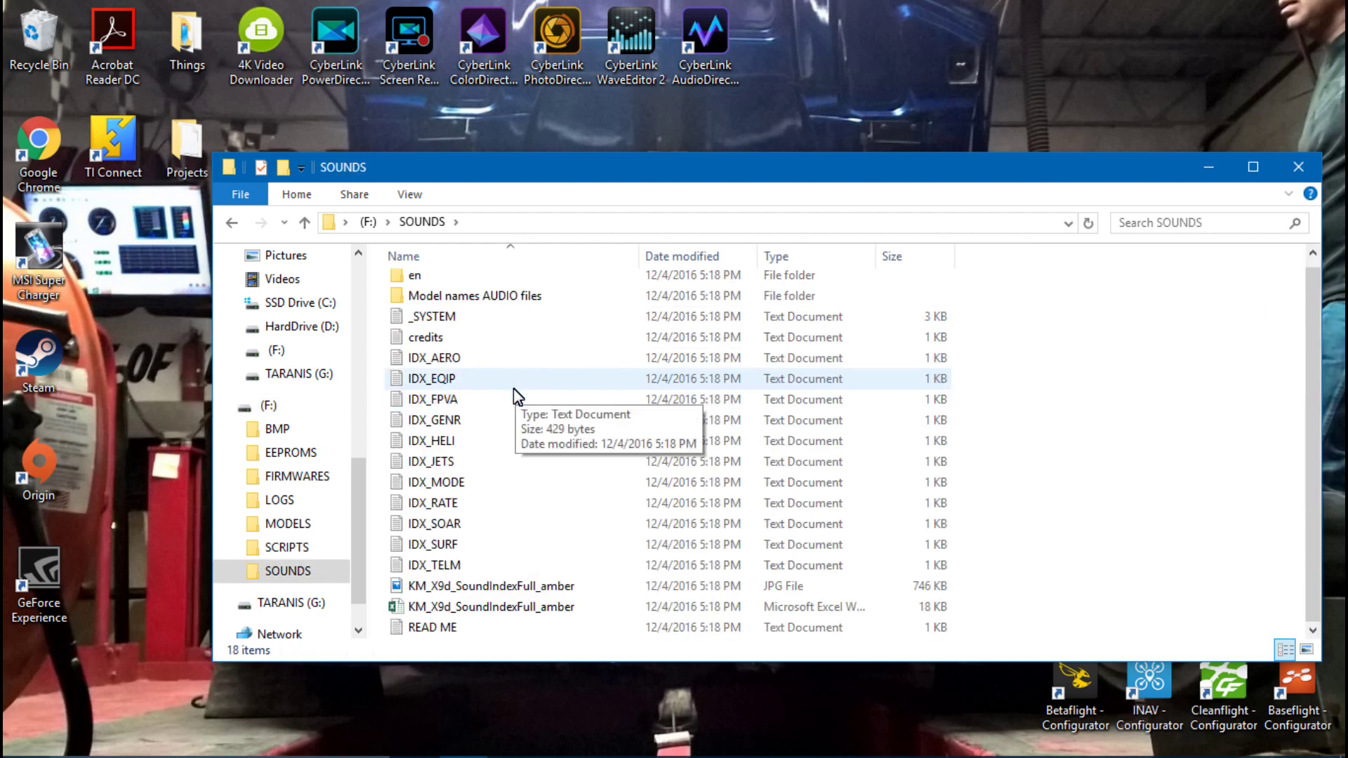
{"action": "double_click", "coordinate": [425, 286]}
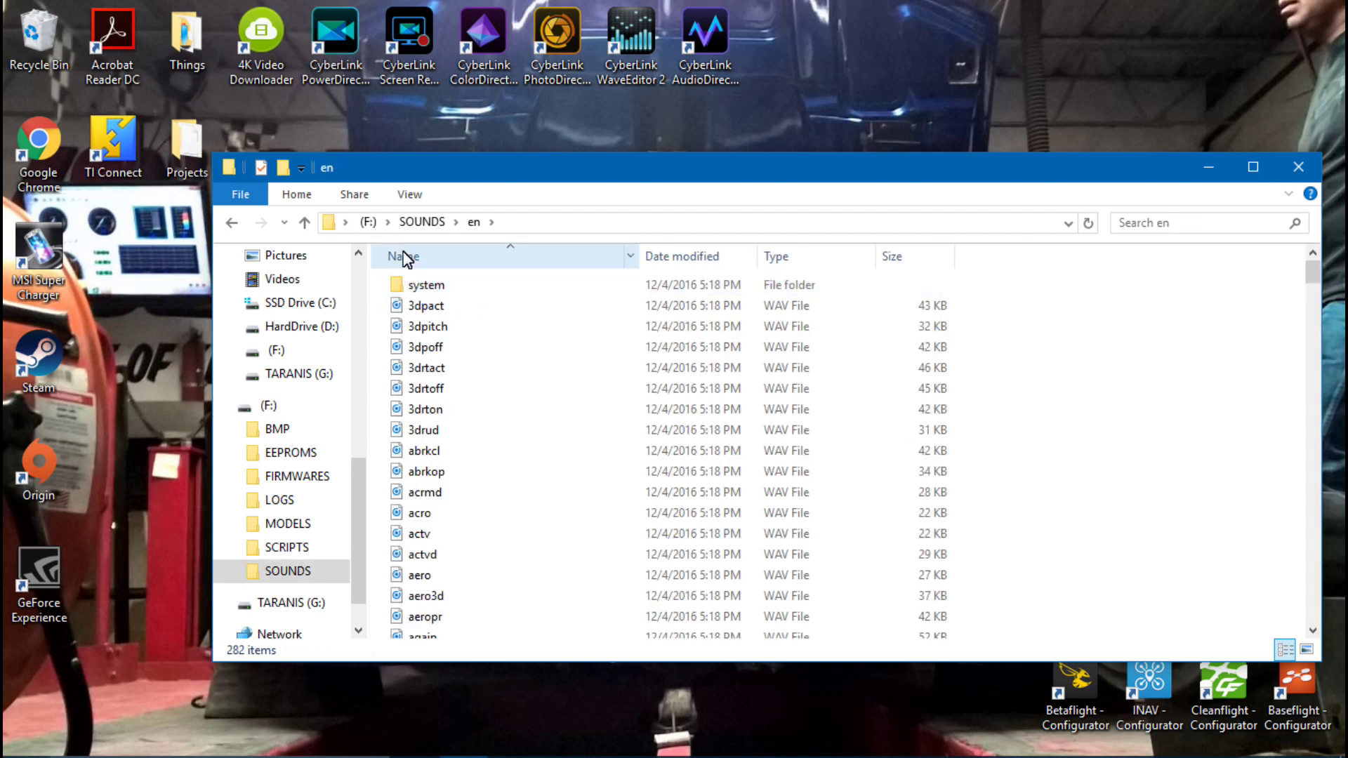
{"action": "left_click", "coordinate": [370, 223]}
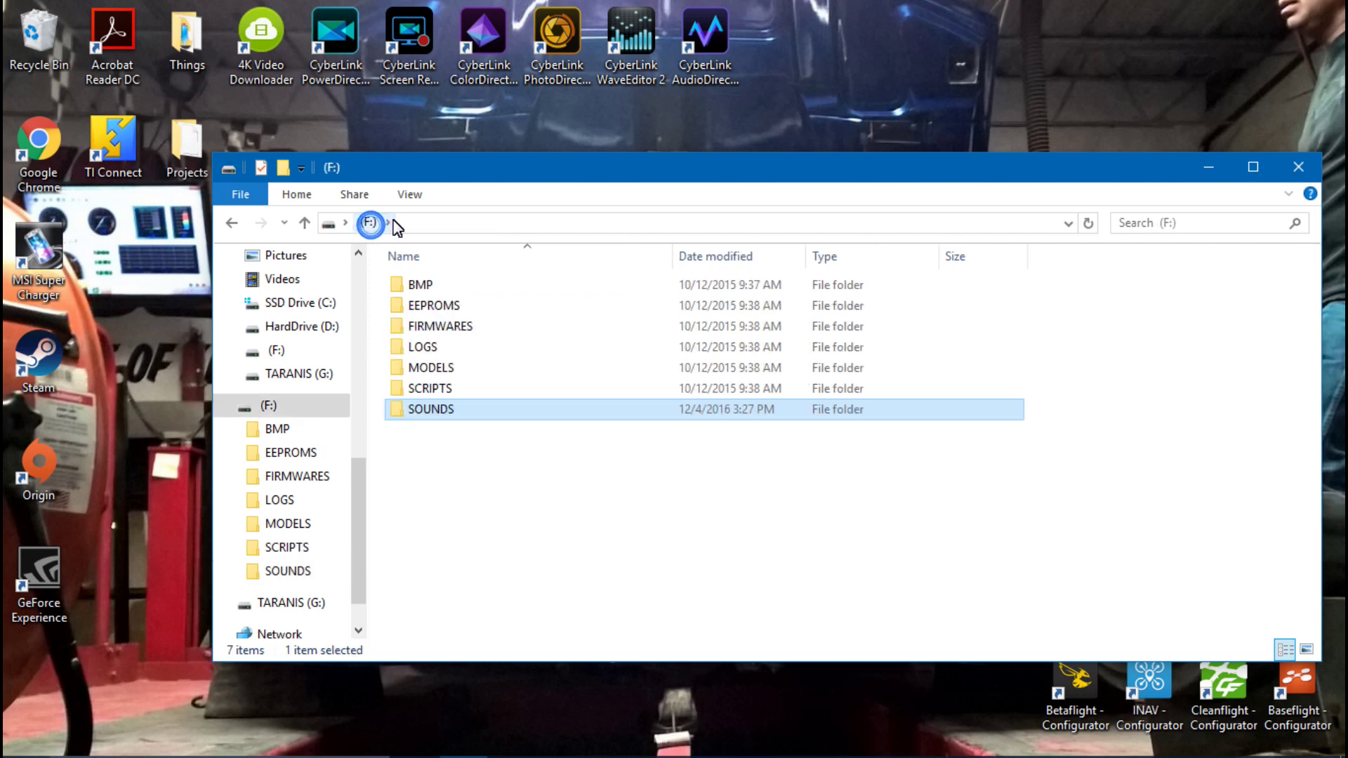
{"action": "left_click", "coordinate": [469, 467]}
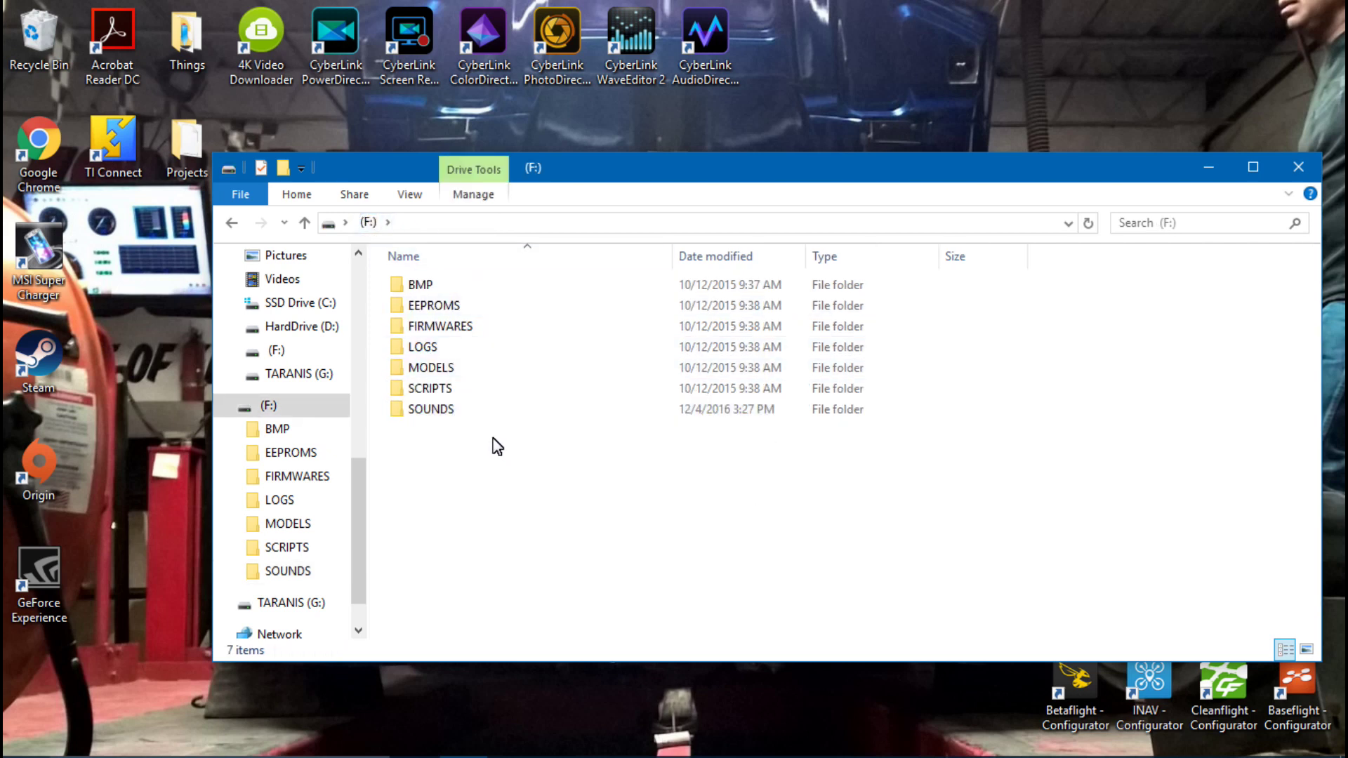